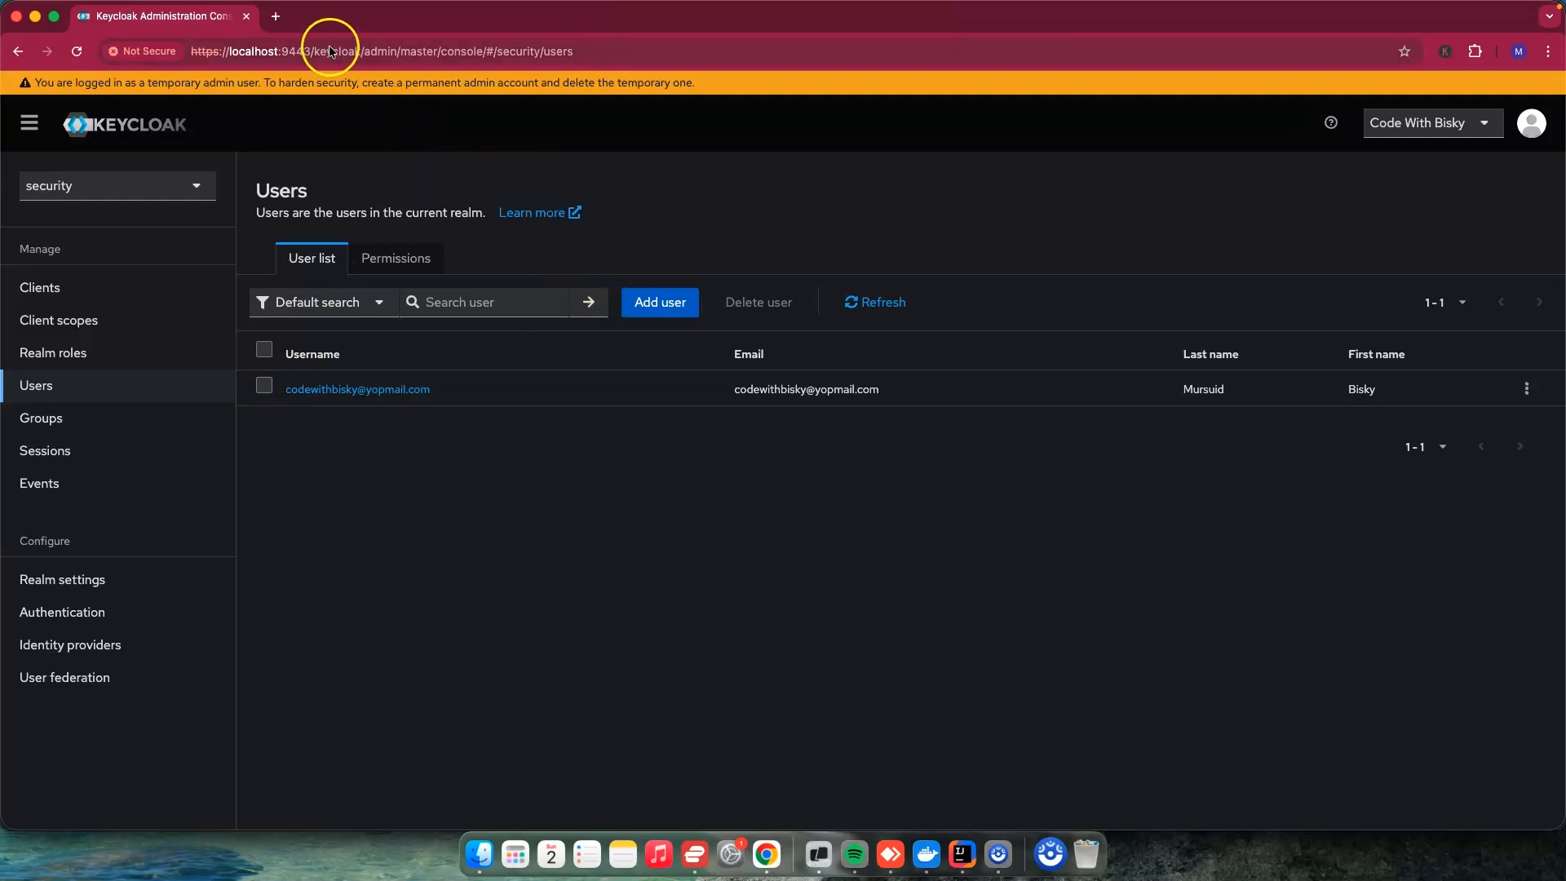
Step: Search the web for "keycloak latest version" in a new browser tab and open Keycloak's Release Notes result
{"action": "left_click", "coordinate": [275, 17]}
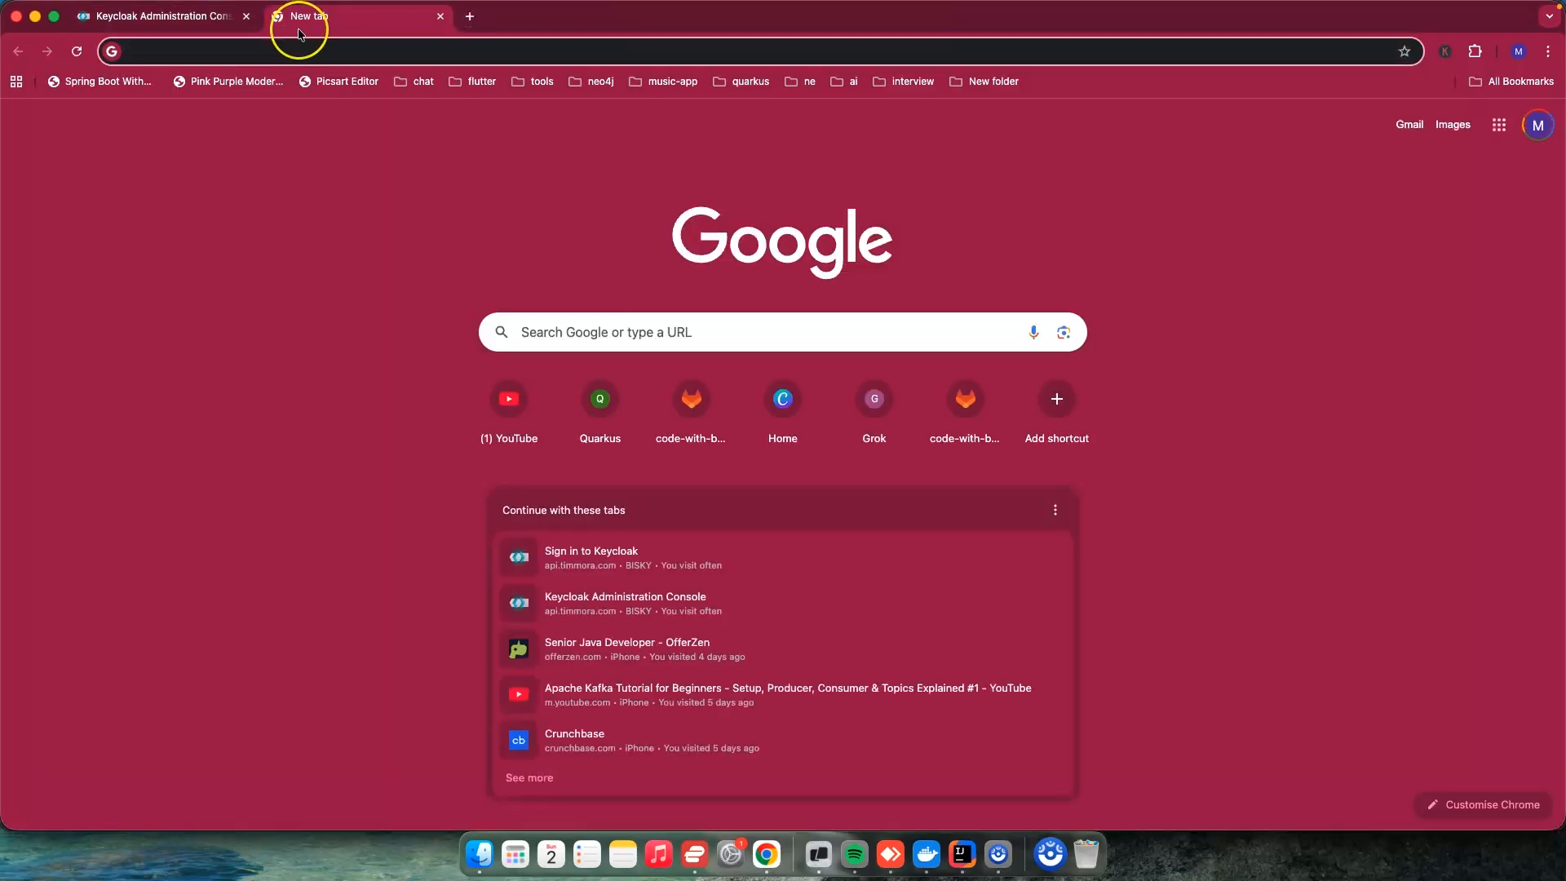
{"action": "type", "text": "keyclo"}
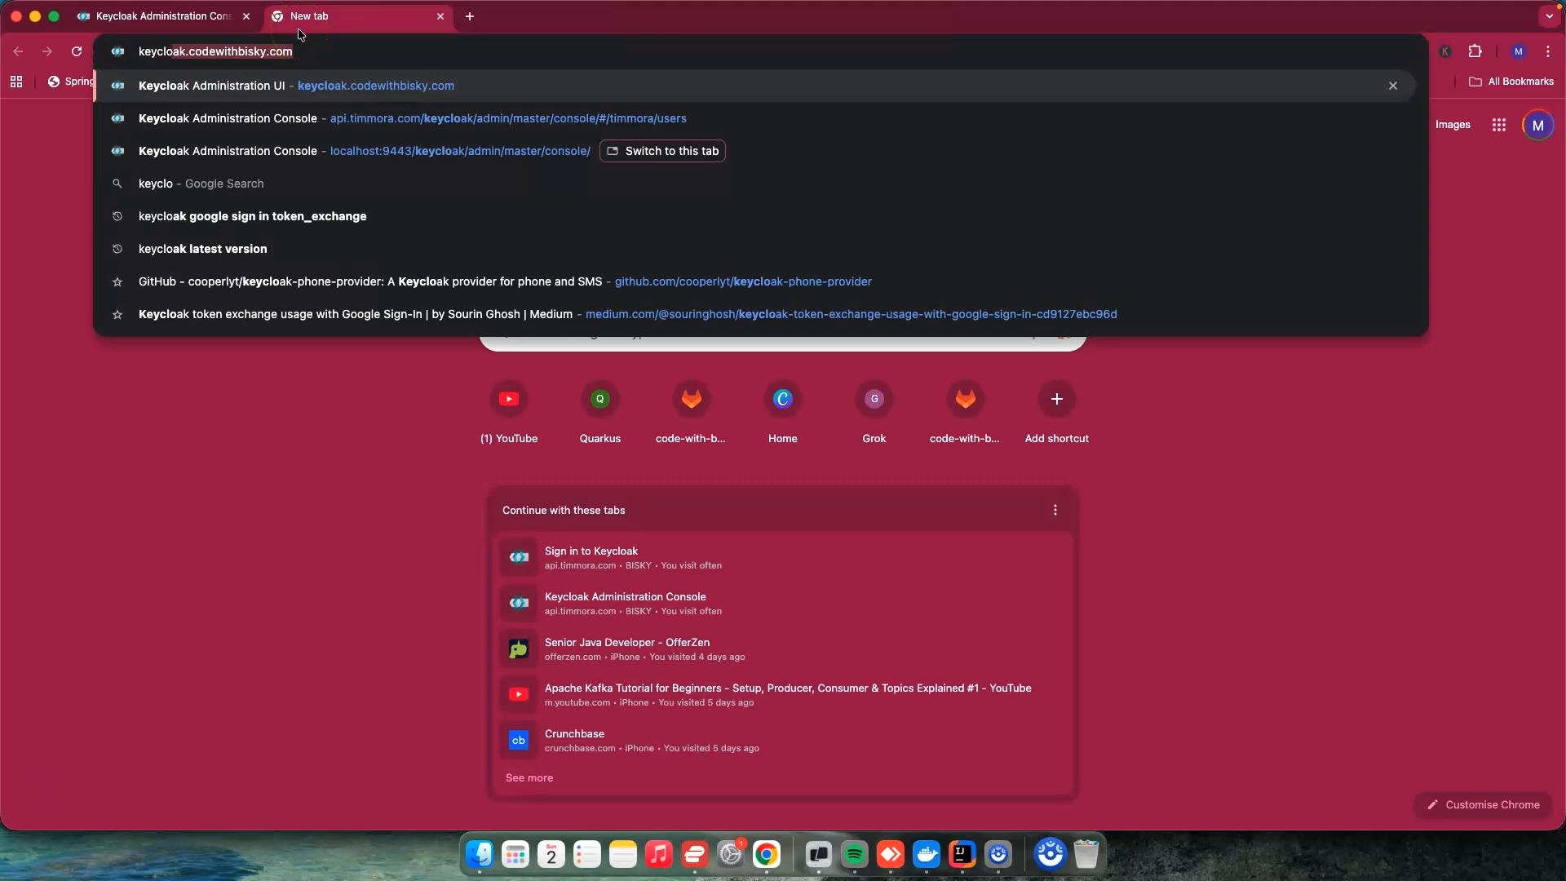
{"action": "type", "text": "ak "}
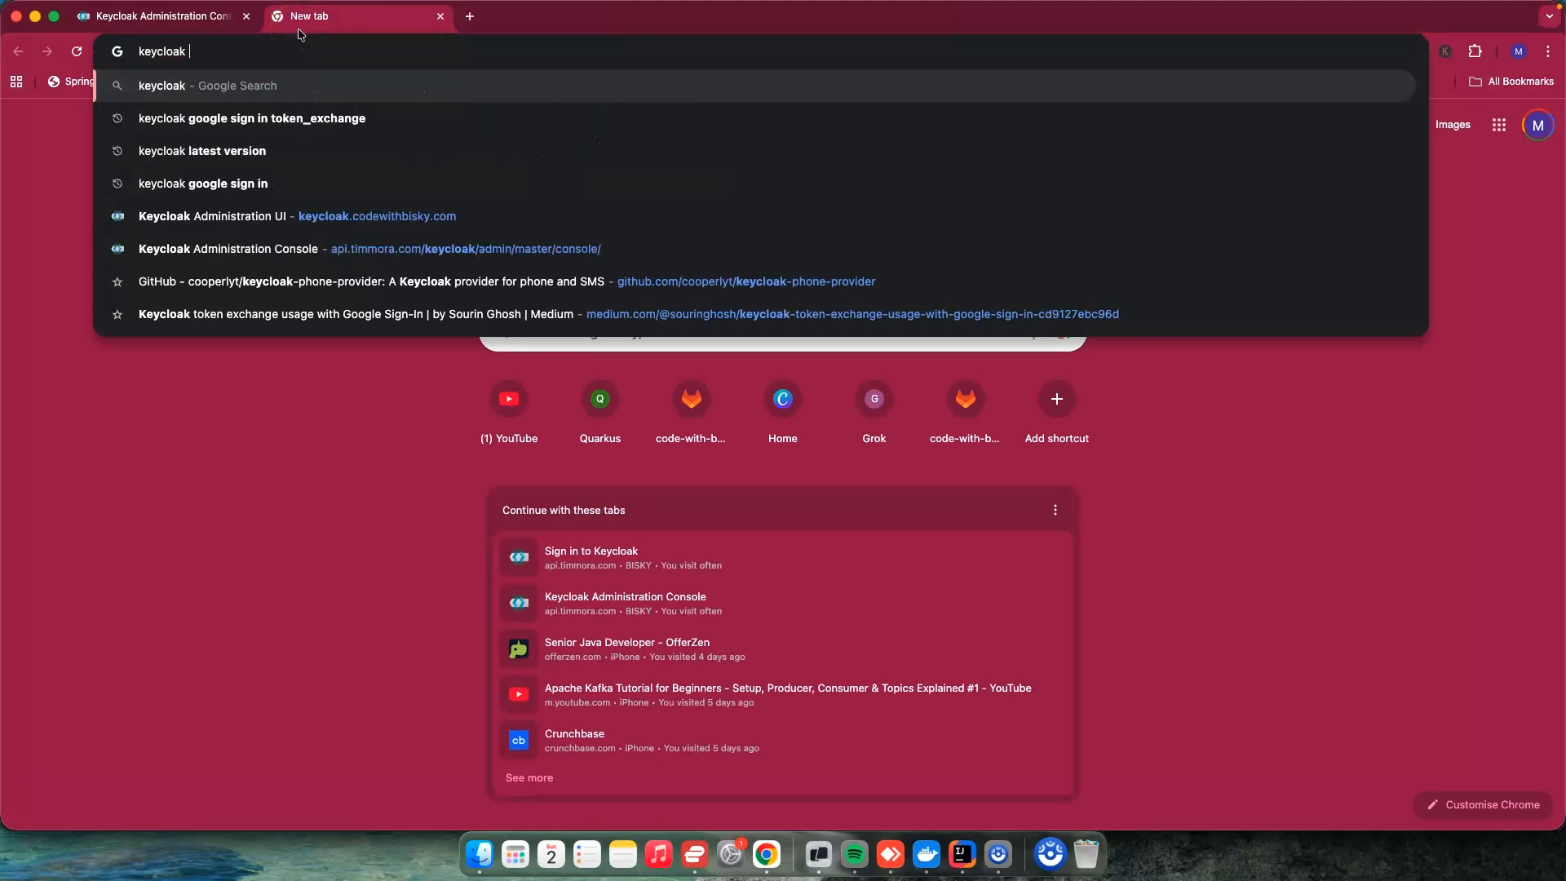
{"action": "type", "text": "latest vers"}
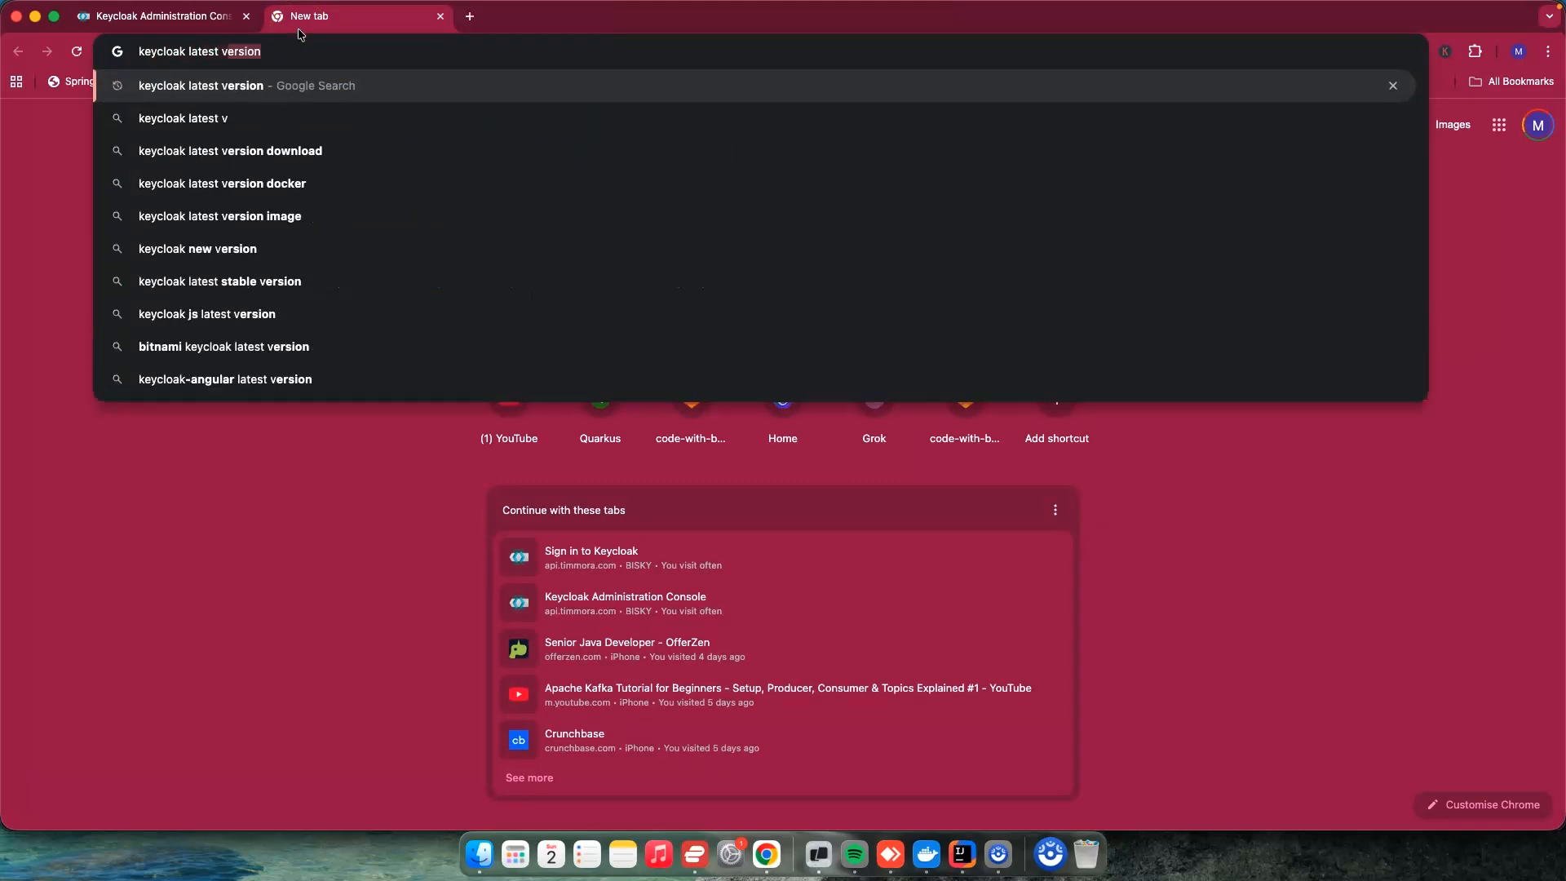
{"action": "type", "text": "ion"}
{"action": "key", "text": "Return"}
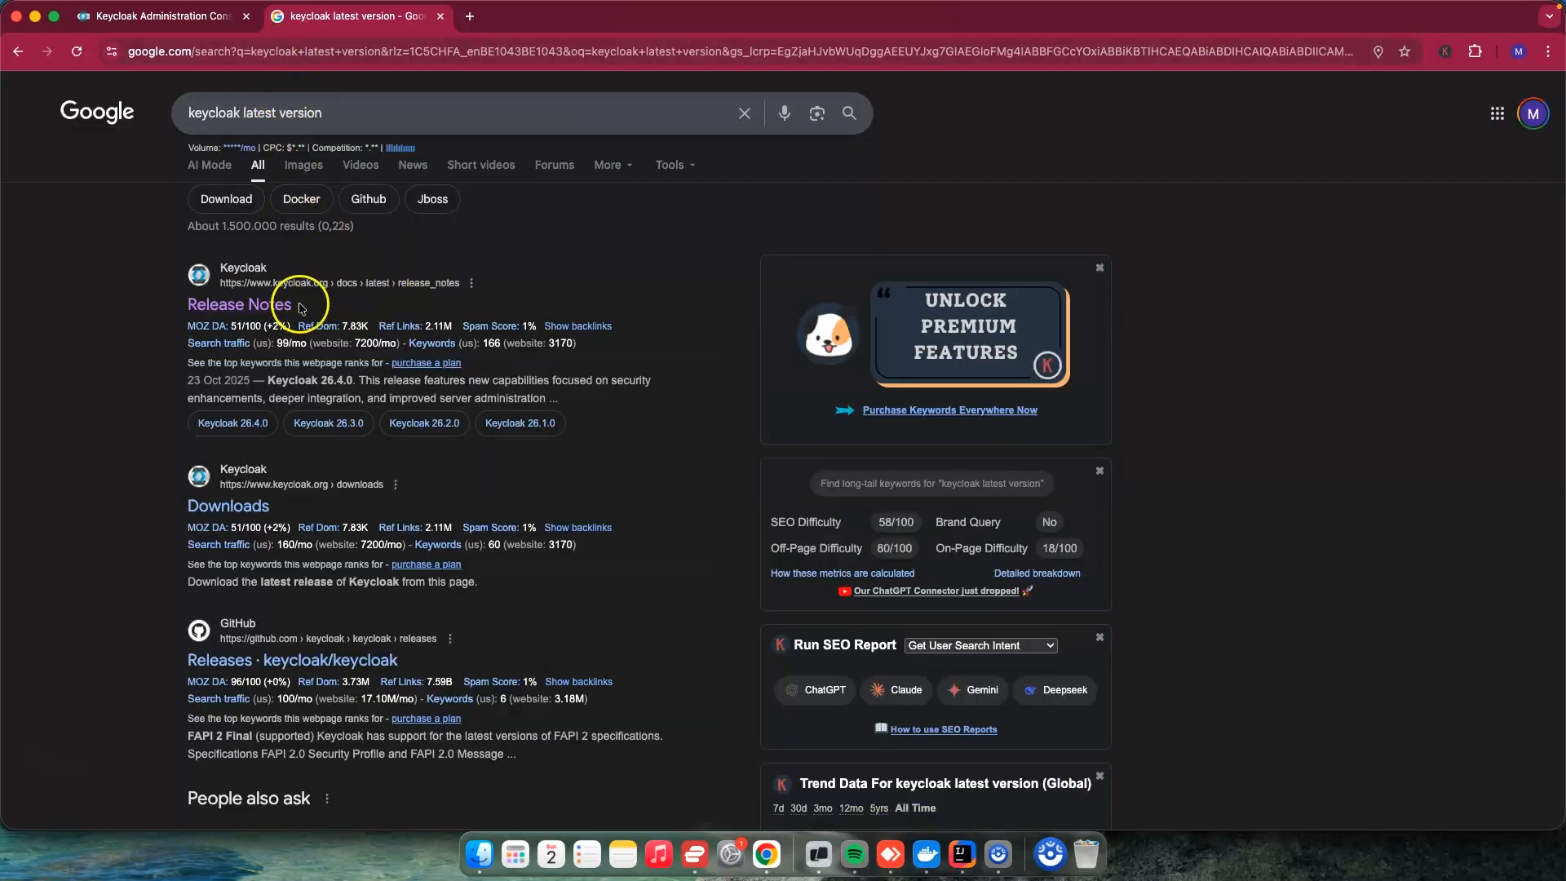
{"action": "left_click", "coordinate": [289, 307]}
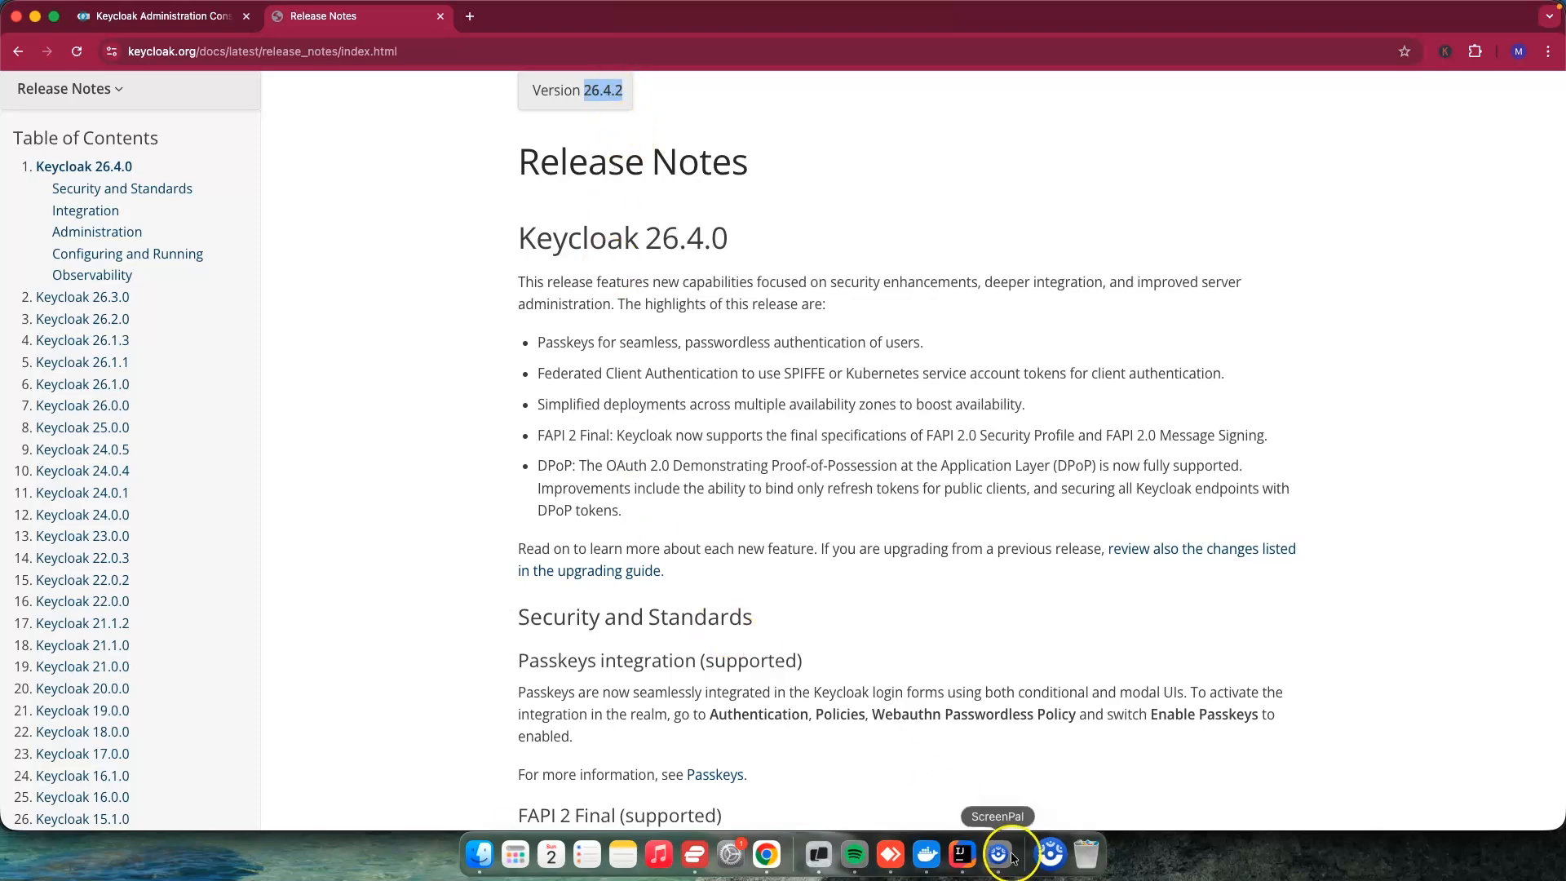
Step: Switch to IntelliJ IDEA to check the Keycloak image version in docker-compose.yml, and return to Chrome
{"action": "left_click", "coordinate": [963, 854]}
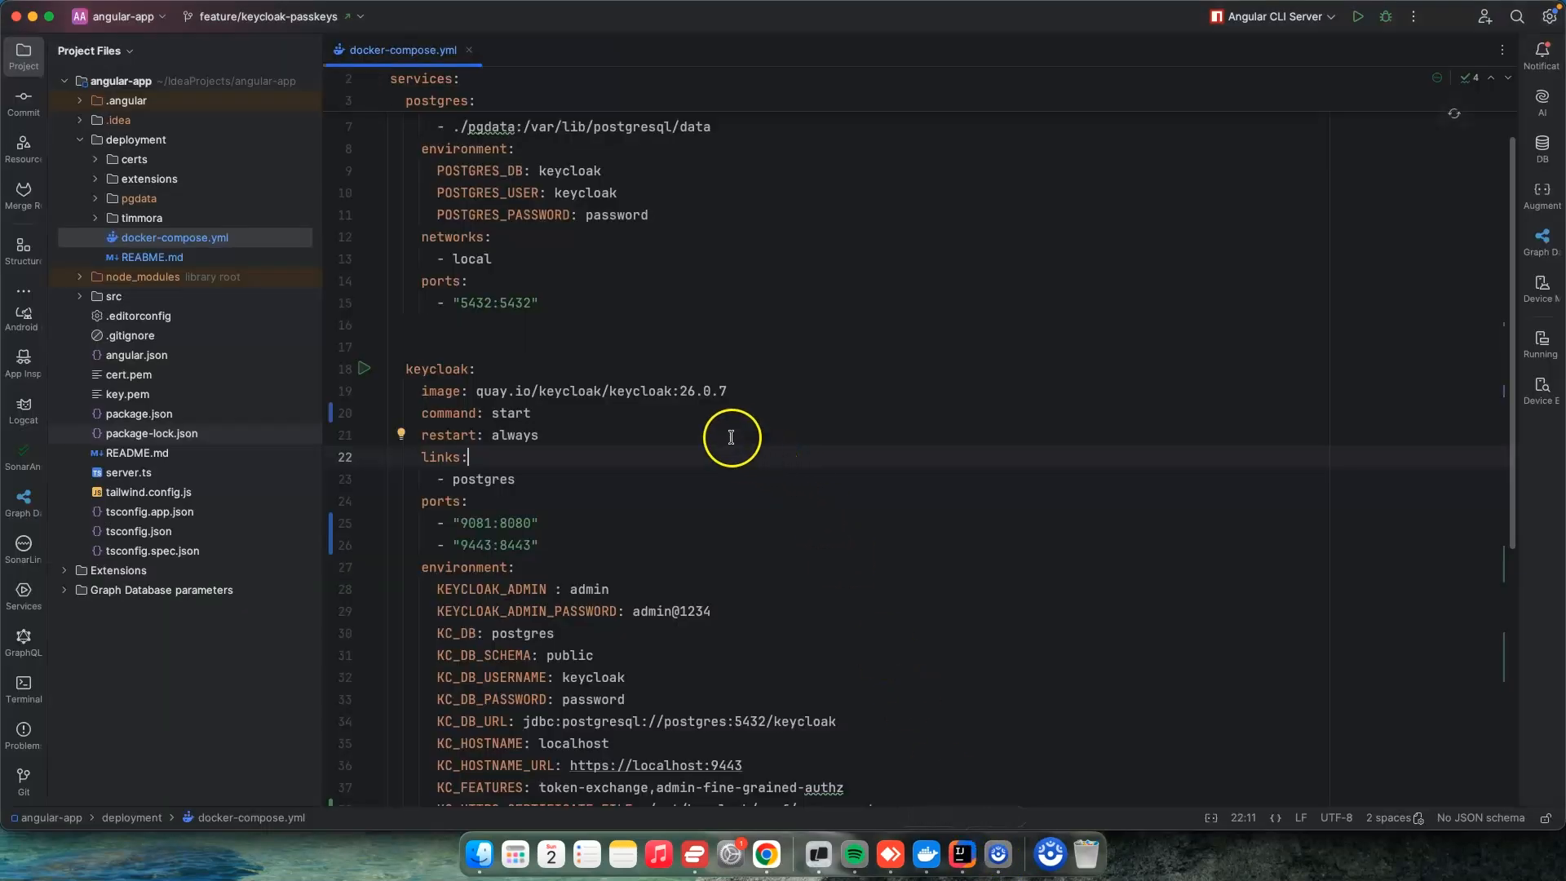
{"action": "mouse_move", "coordinate": [679, 388]}
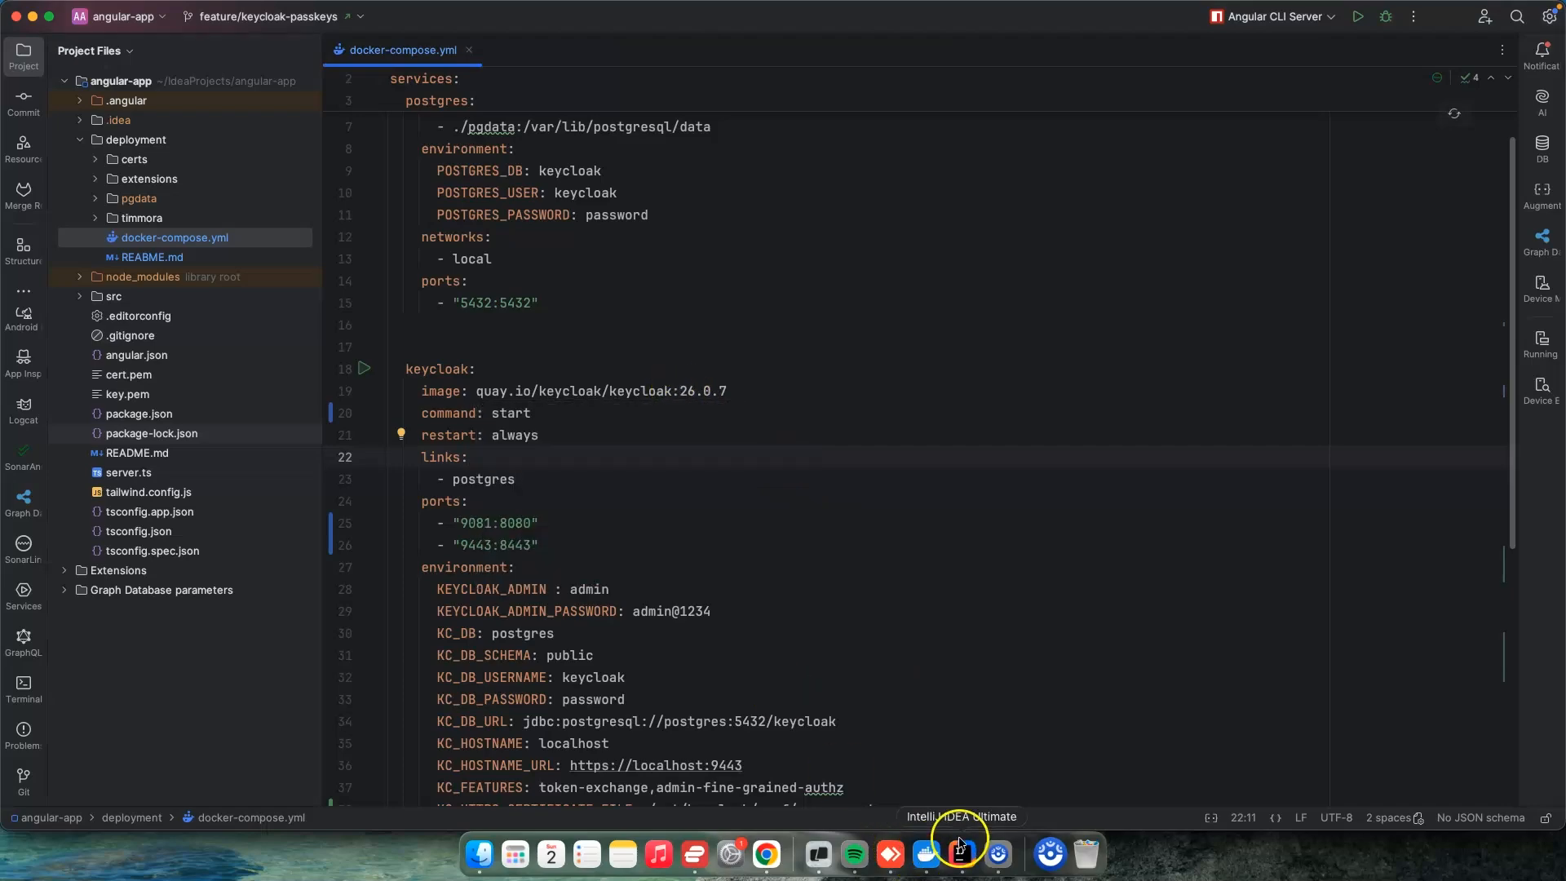
{"action": "left_click", "coordinate": [766, 854]}
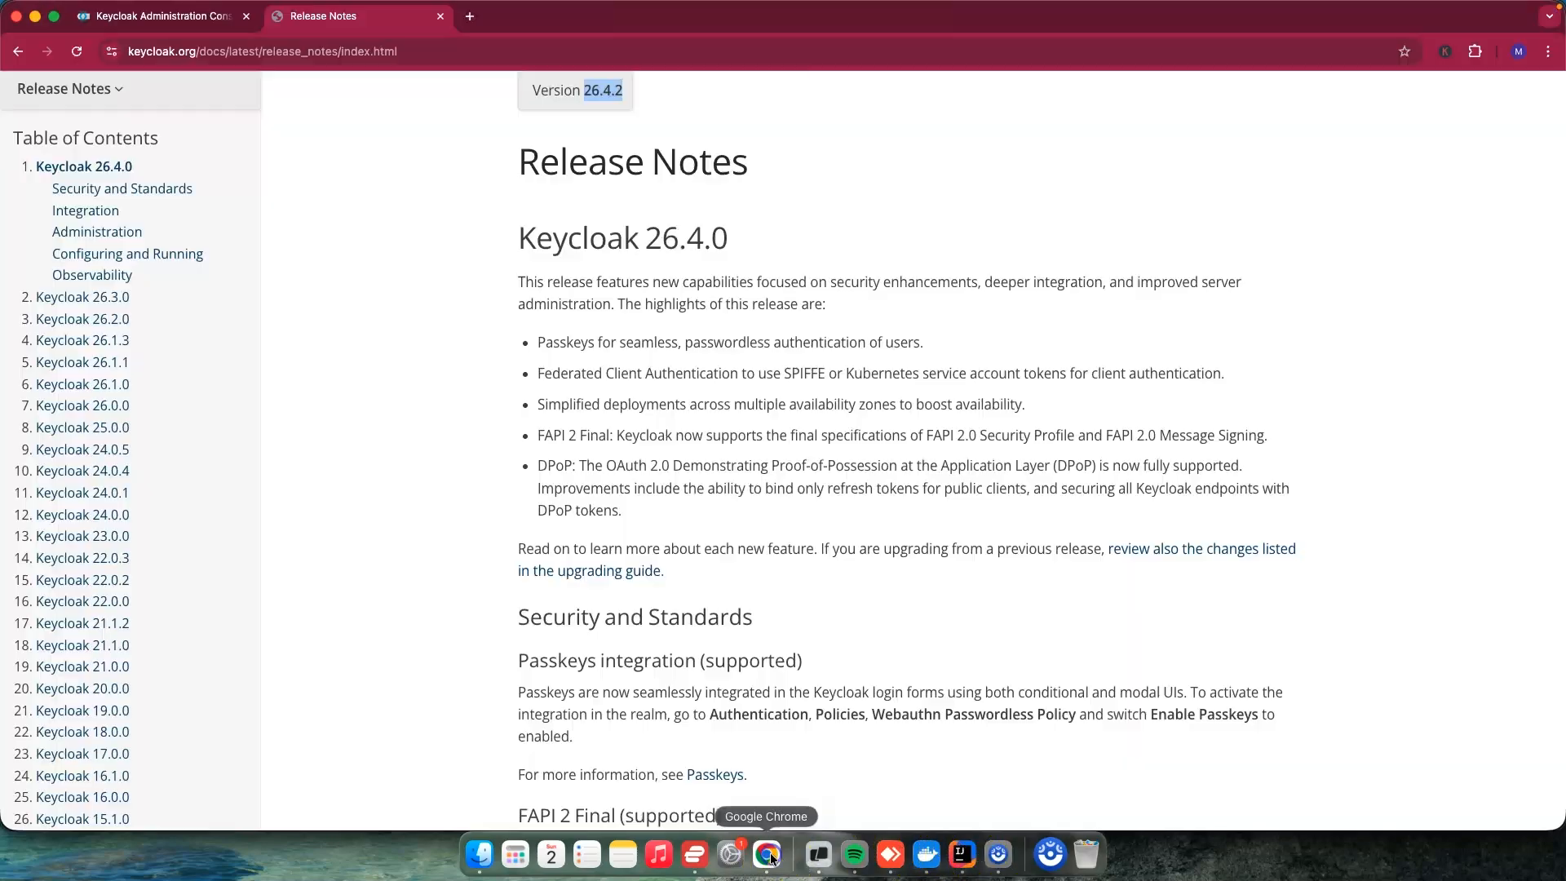
Step: Open the Google identity provider of the security realm in the Keycloak console and review its permissions, mappers and settings
{"action": "left_click", "coordinate": [157, 15]}
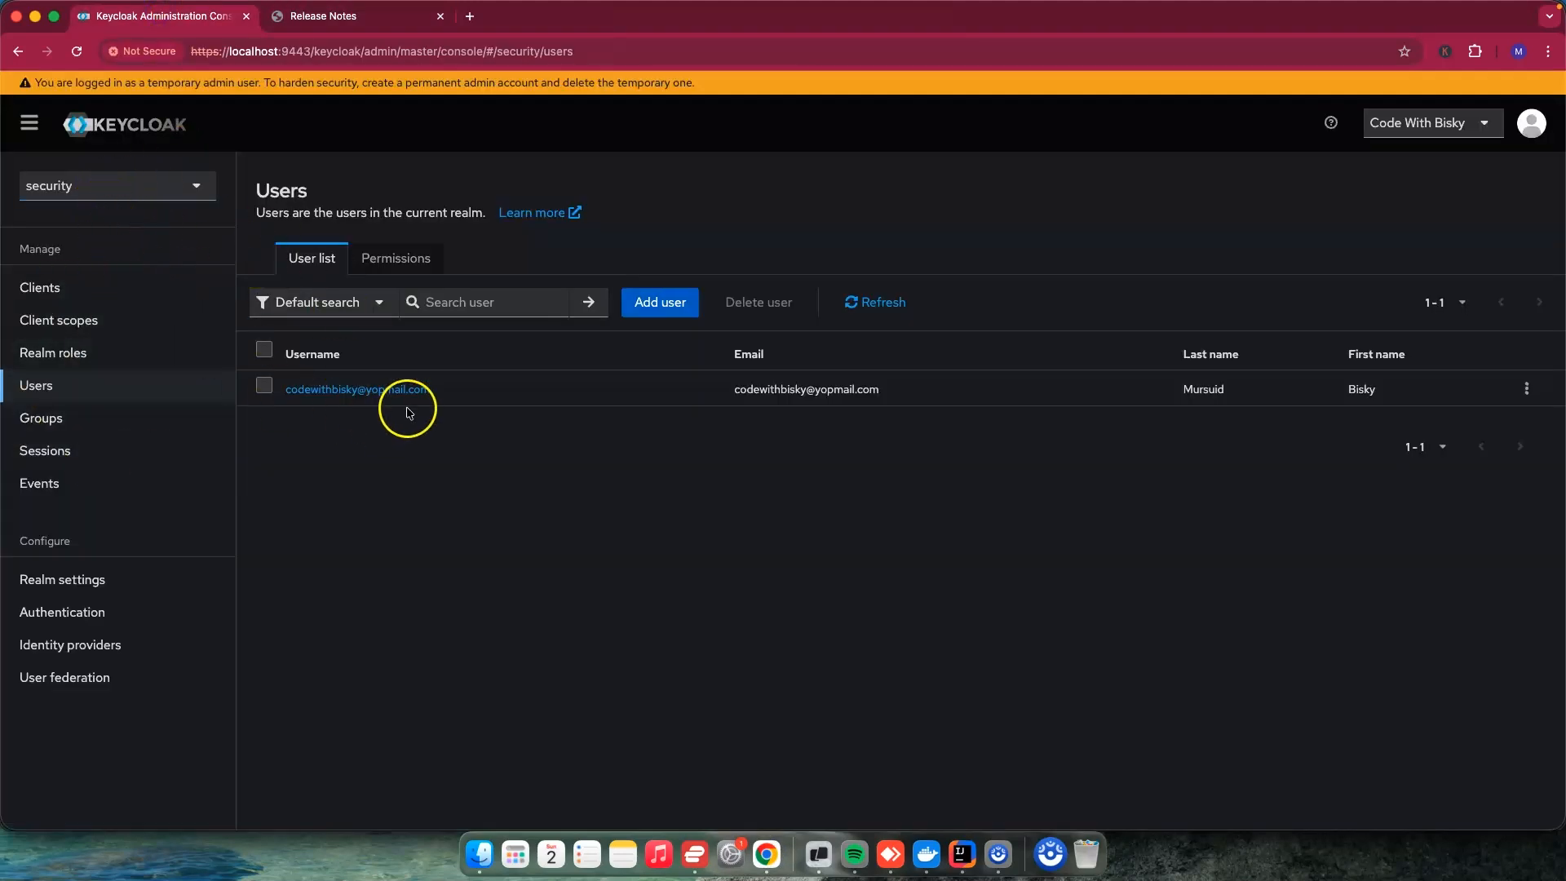
{"action": "scroll", "coordinate": [129, 610], "scroll_direction": "down", "scroll_amount": 1}
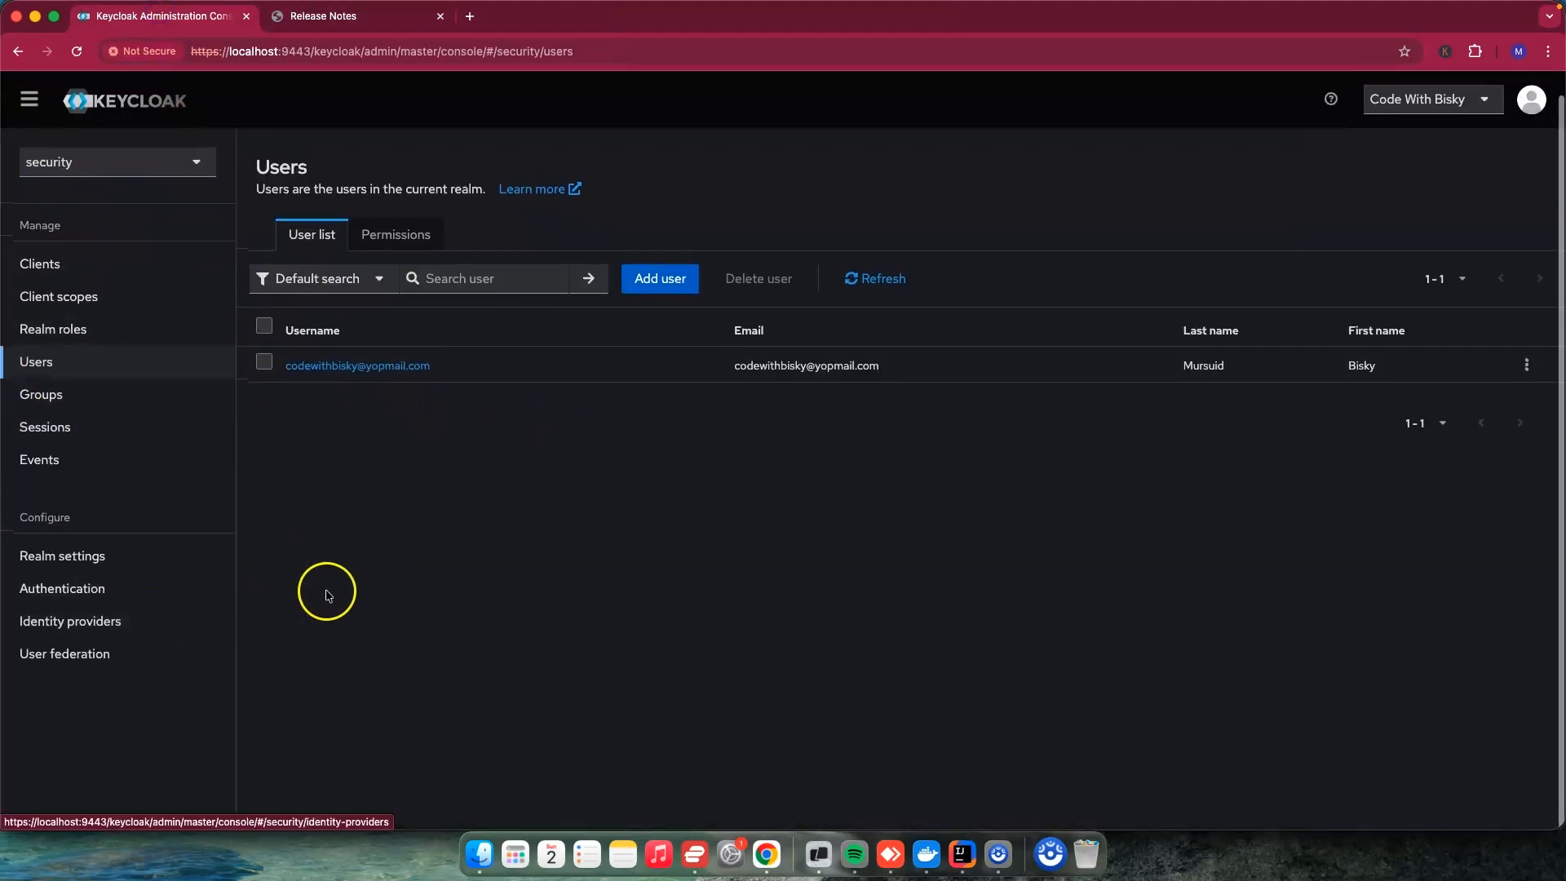
{"action": "left_click", "coordinate": [97, 624]}
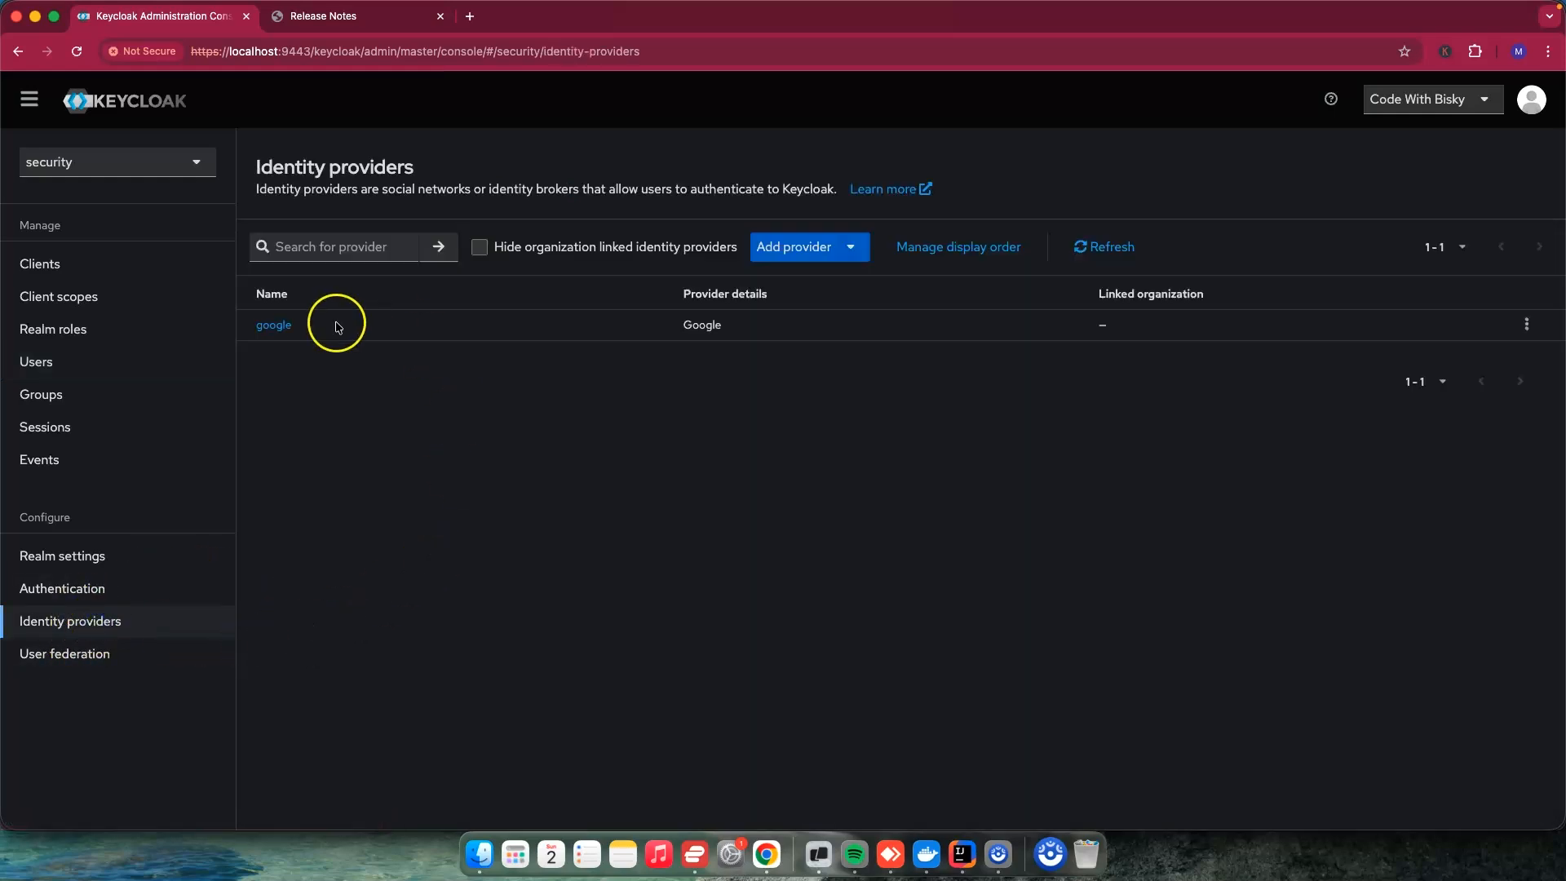
{"action": "left_click", "coordinate": [277, 328]}
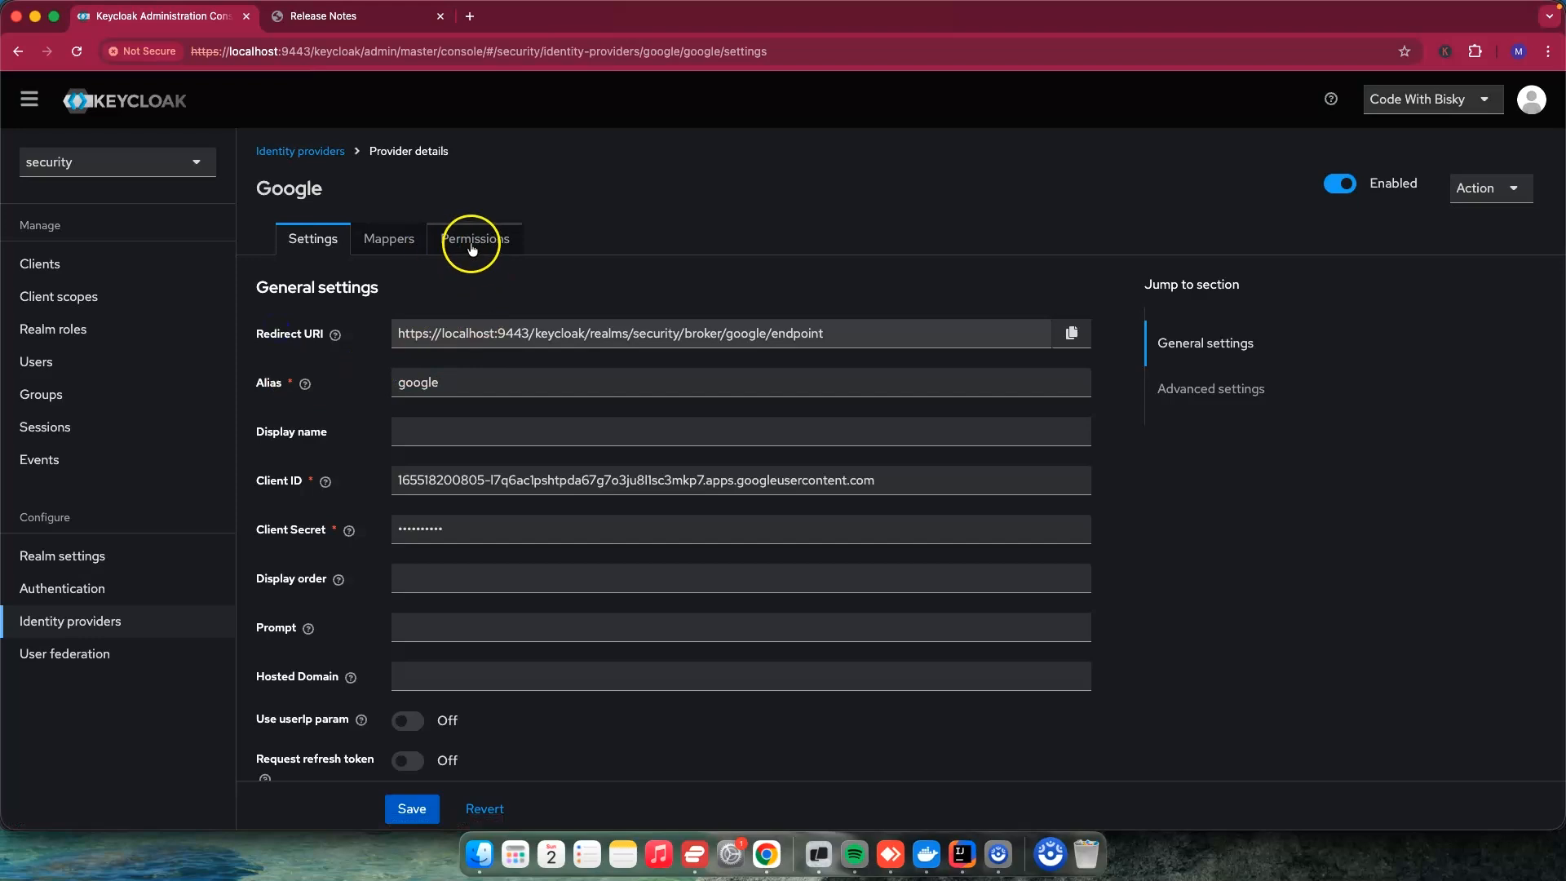
{"action": "left_click", "coordinate": [467, 239]}
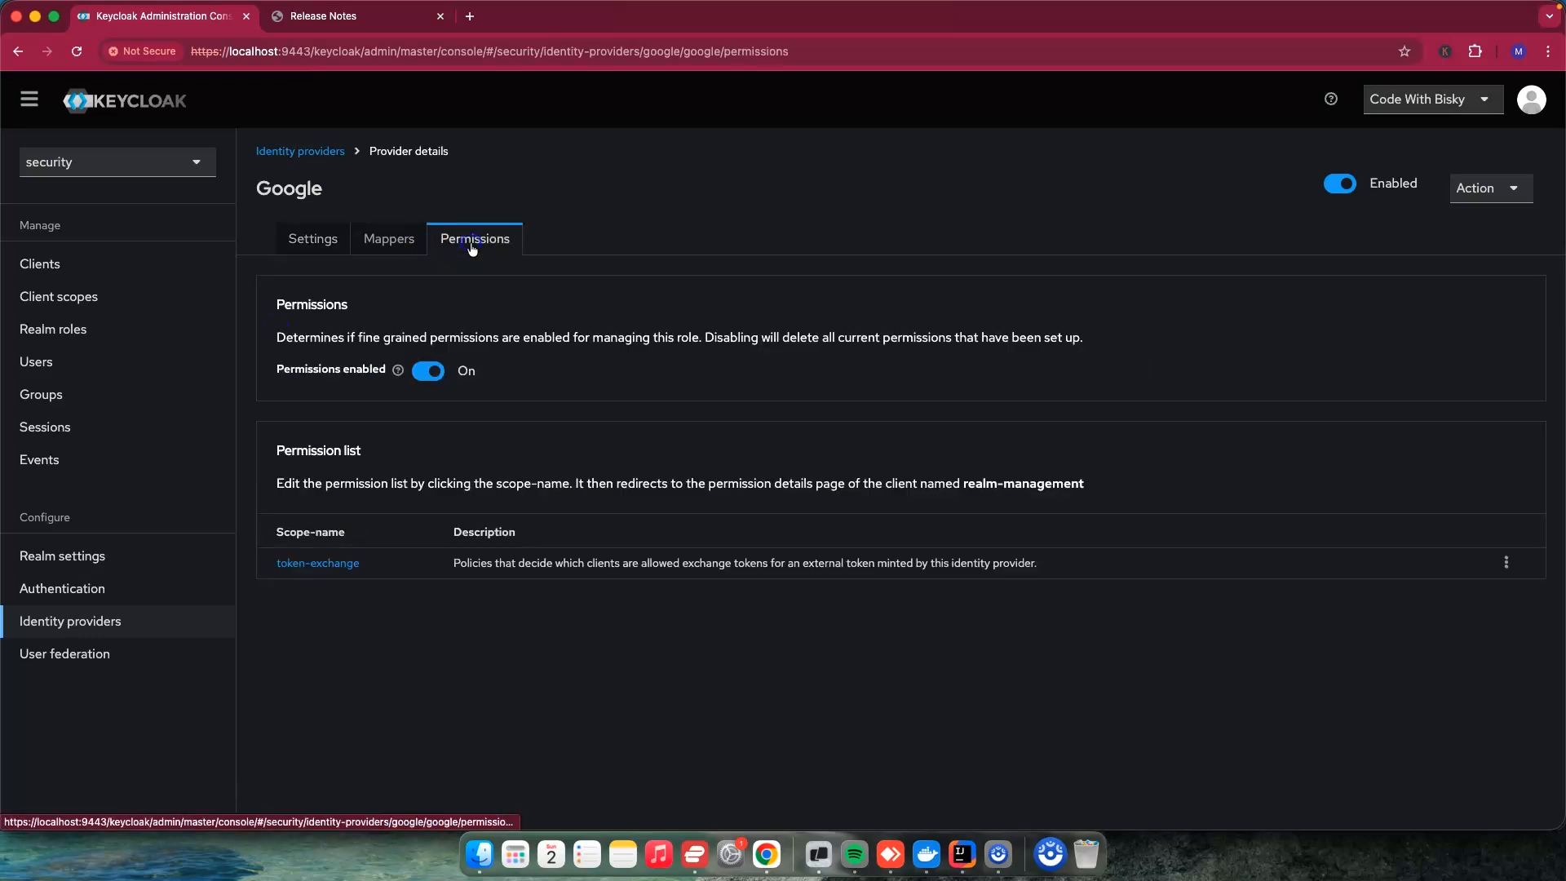
{"action": "left_click", "coordinate": [402, 246]}
{"action": "left_click", "coordinate": [330, 250]}
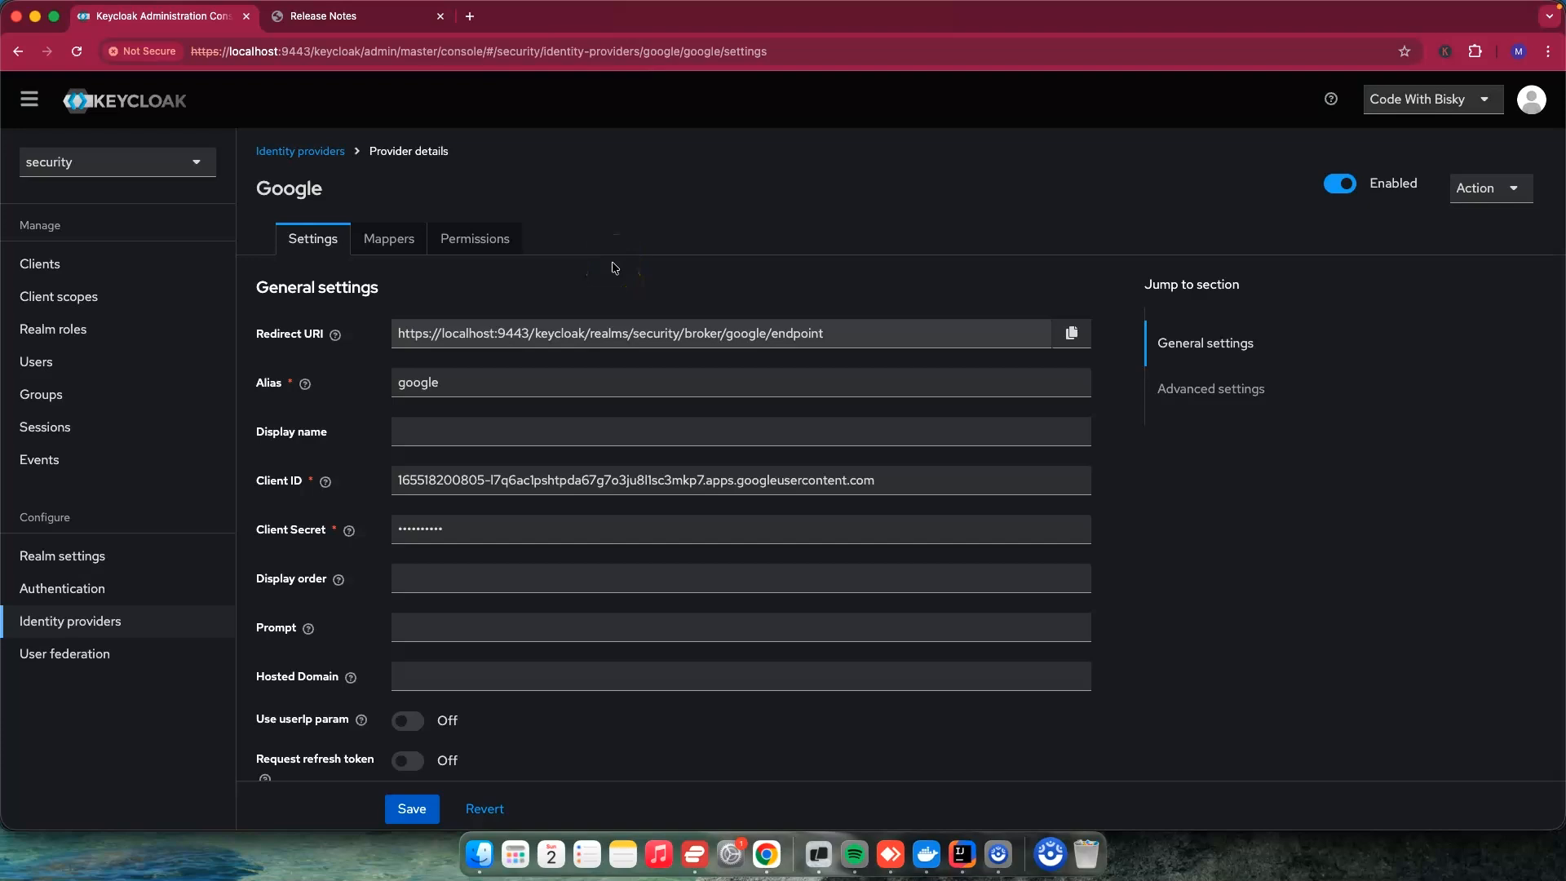
Step: Switch to IntelliJ IDEA and set the Keycloak image tag in docker-compose.yml to 26.4.2
{"action": "left_click", "coordinate": [962, 854]}
{"action": "left_click_drag", "start_coordinate": [676, 386], "coordinate": [722, 383]}
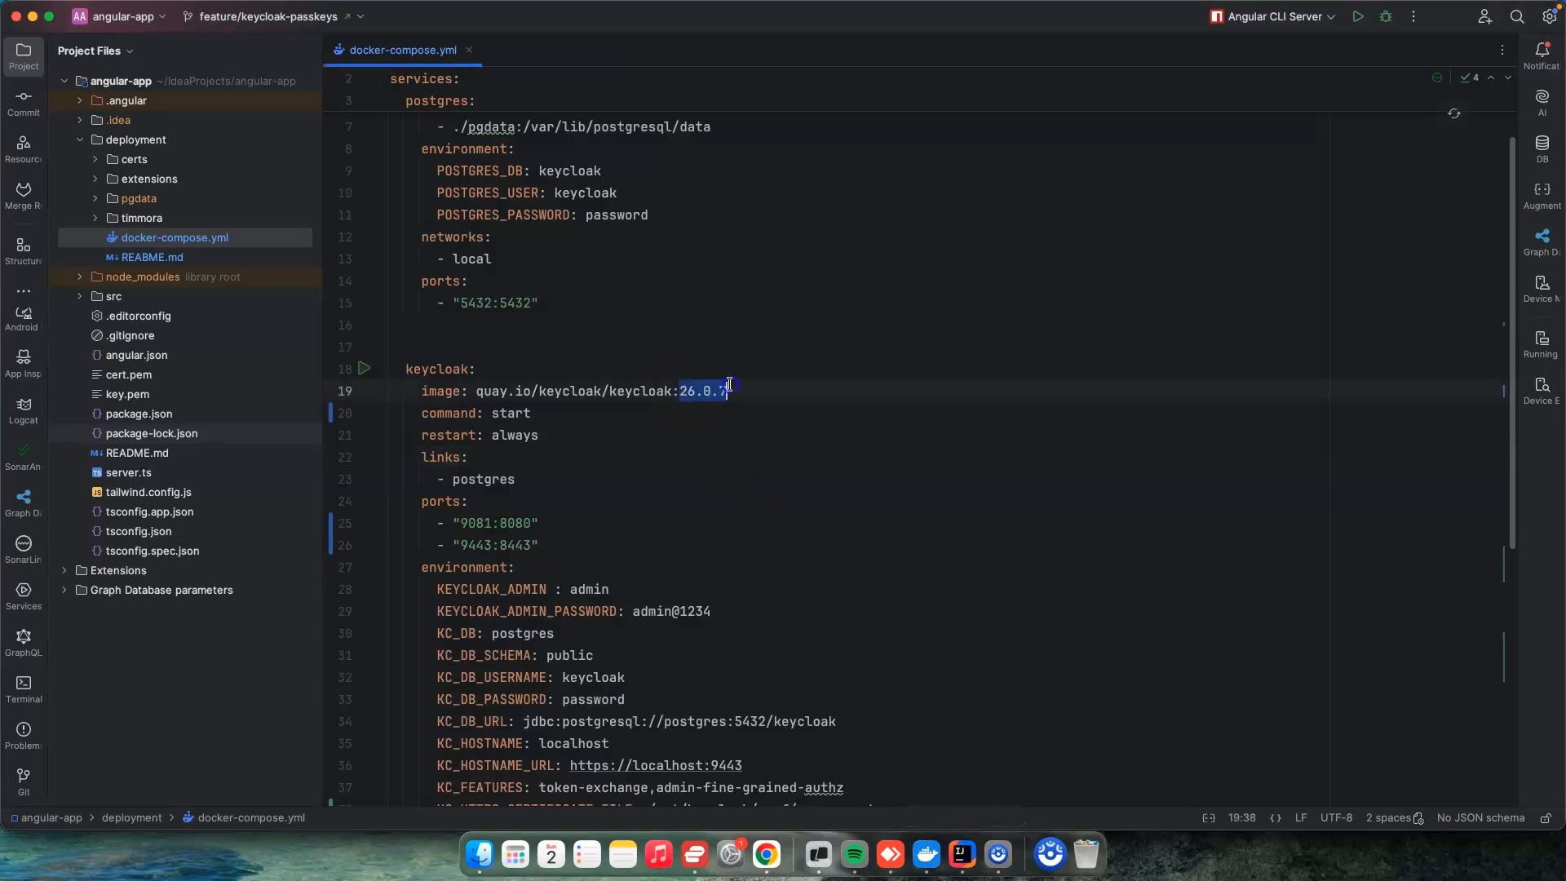
{"action": "type", "text": "26.4.2"}
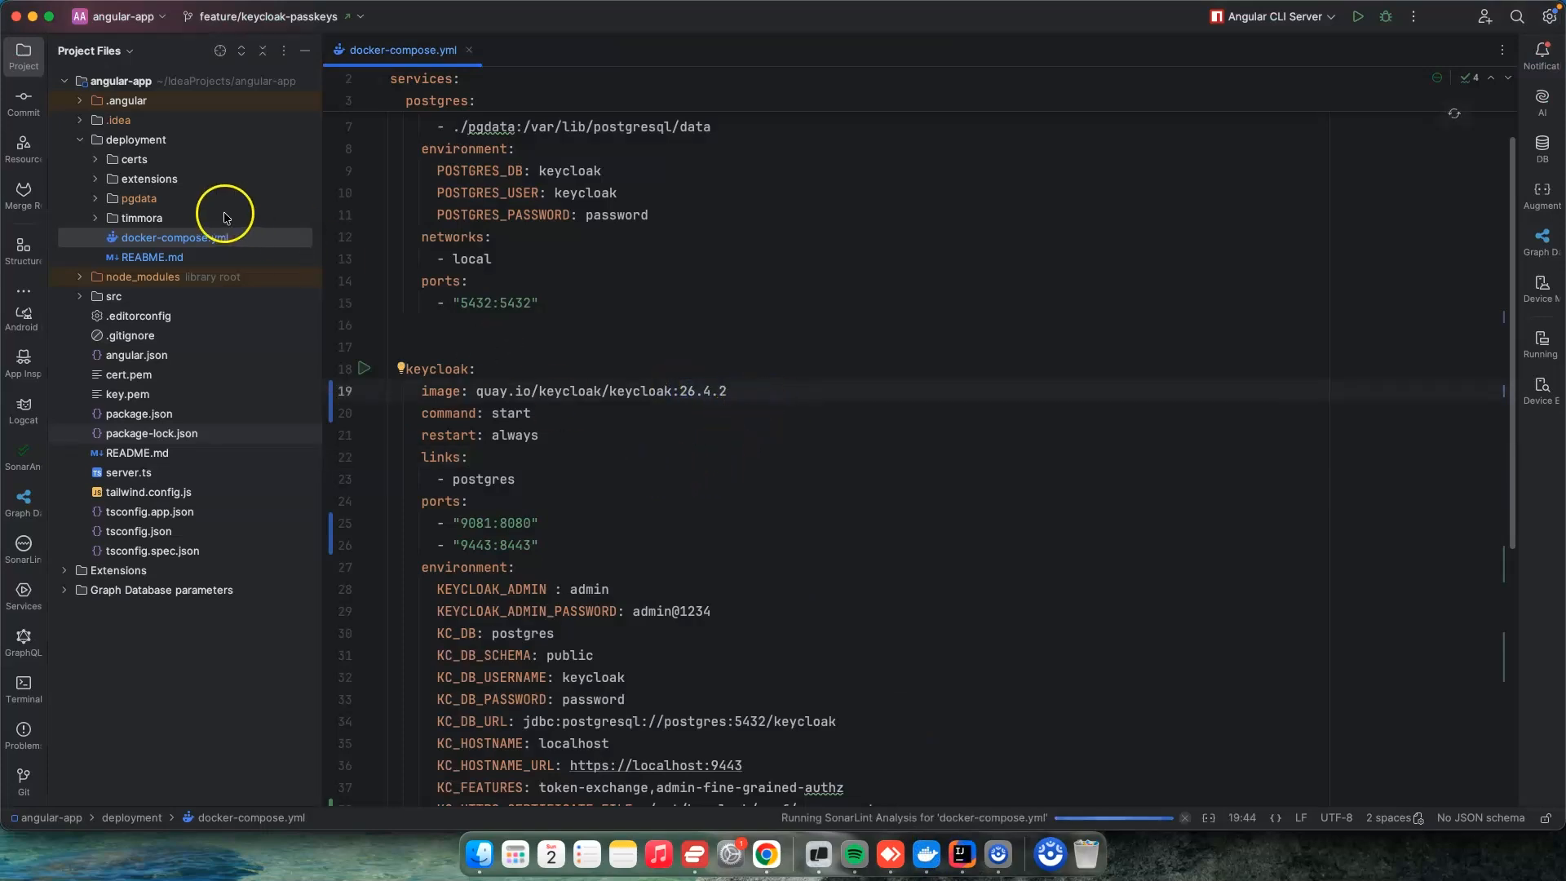
Step: Open a terminal in the deployment folder and stop the running containers with docker-compose down
{"action": "right_click", "coordinate": [133, 144]}
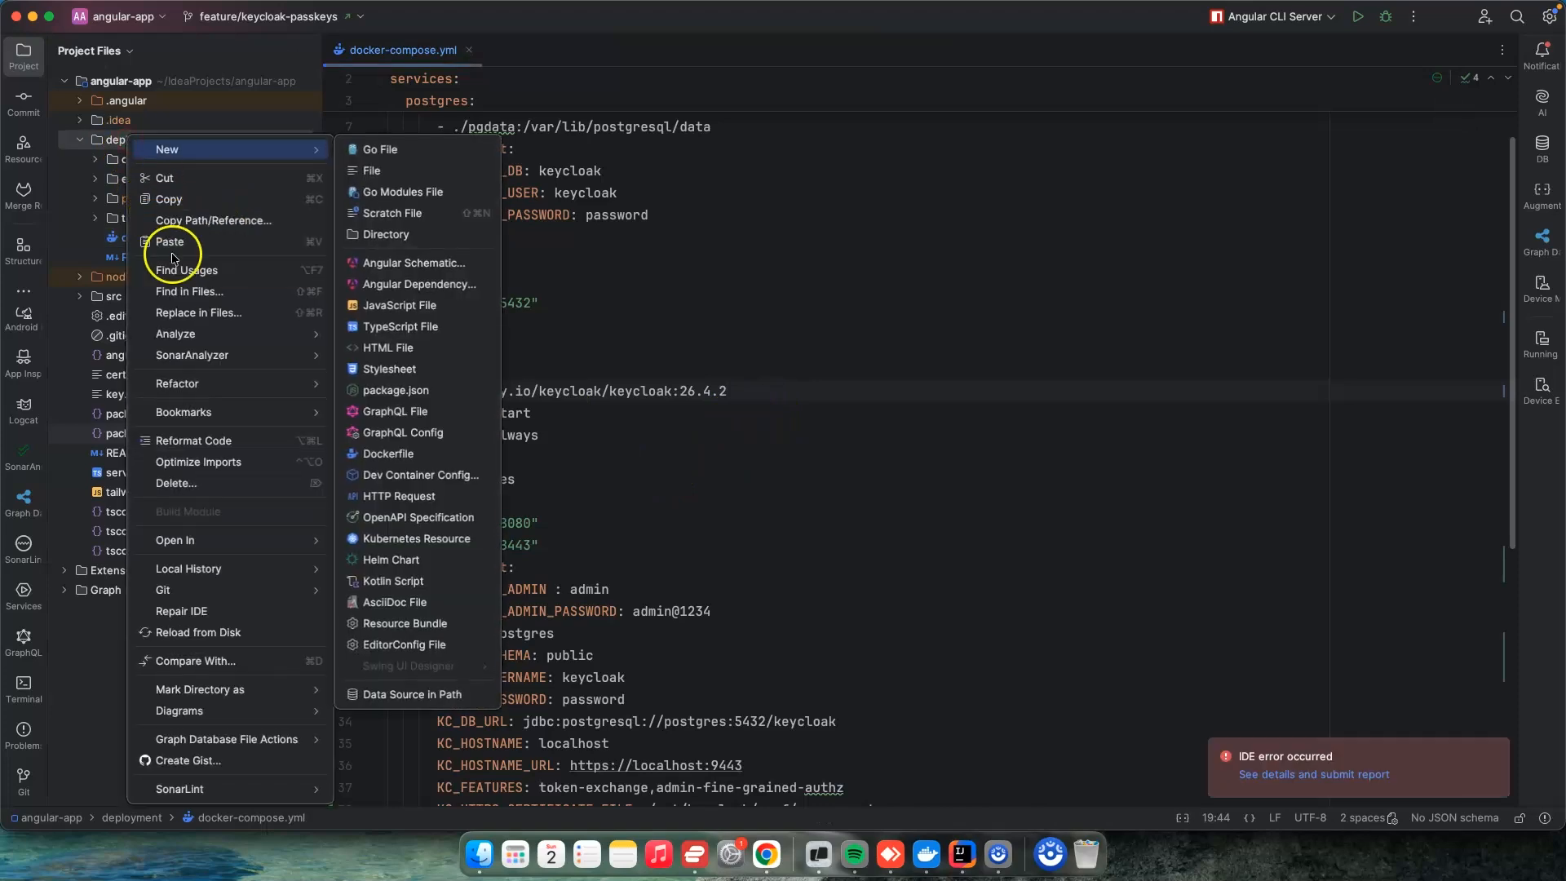
{"action": "mouse_move", "coordinate": [261, 540]}
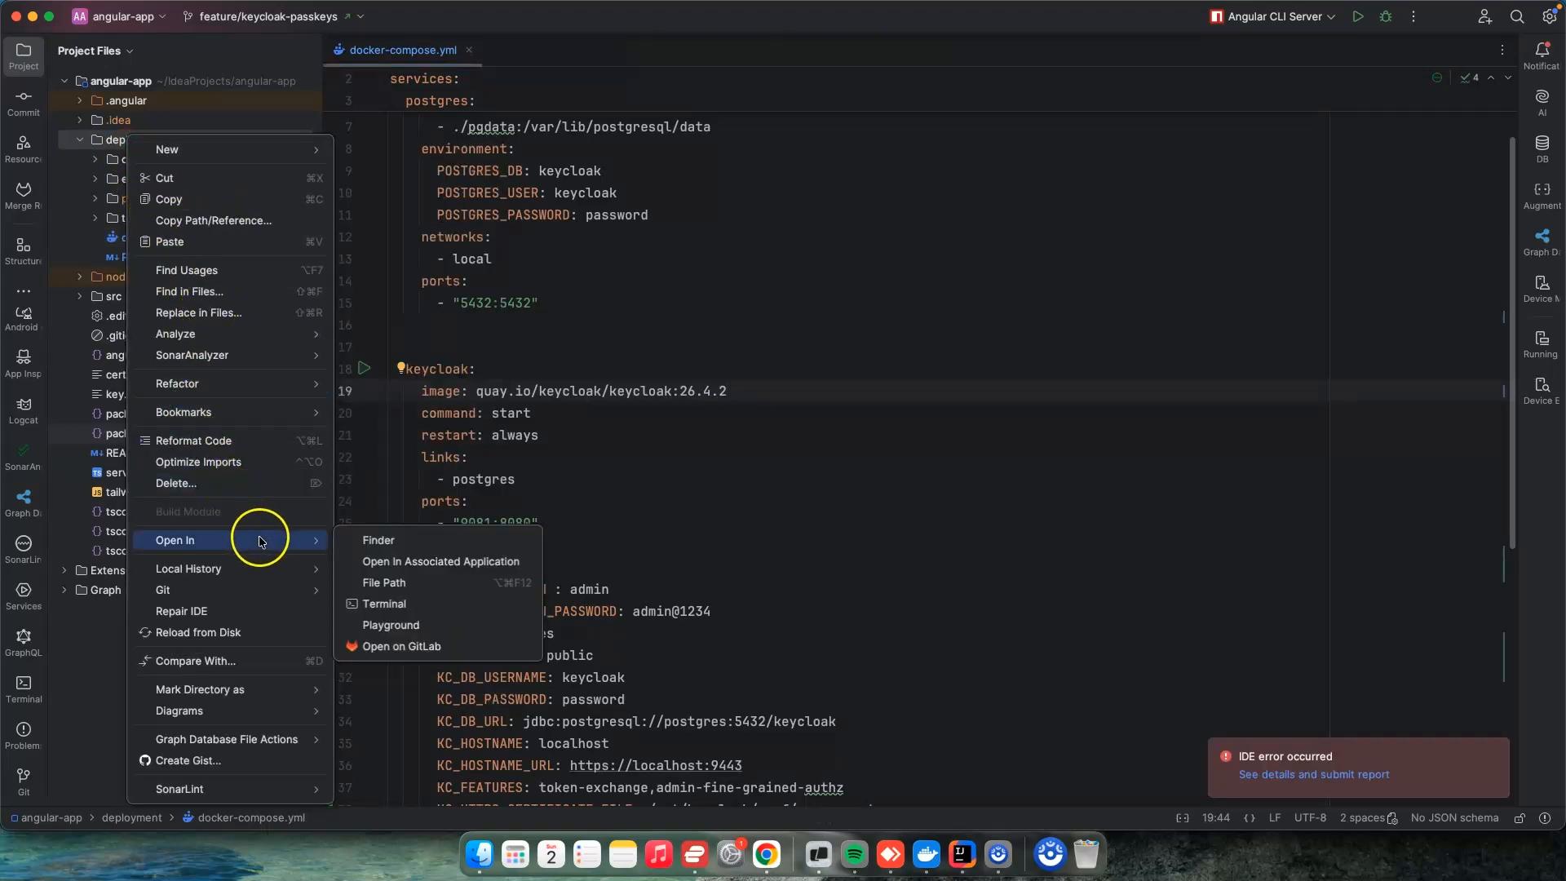
{"action": "left_click", "coordinate": [419, 605]}
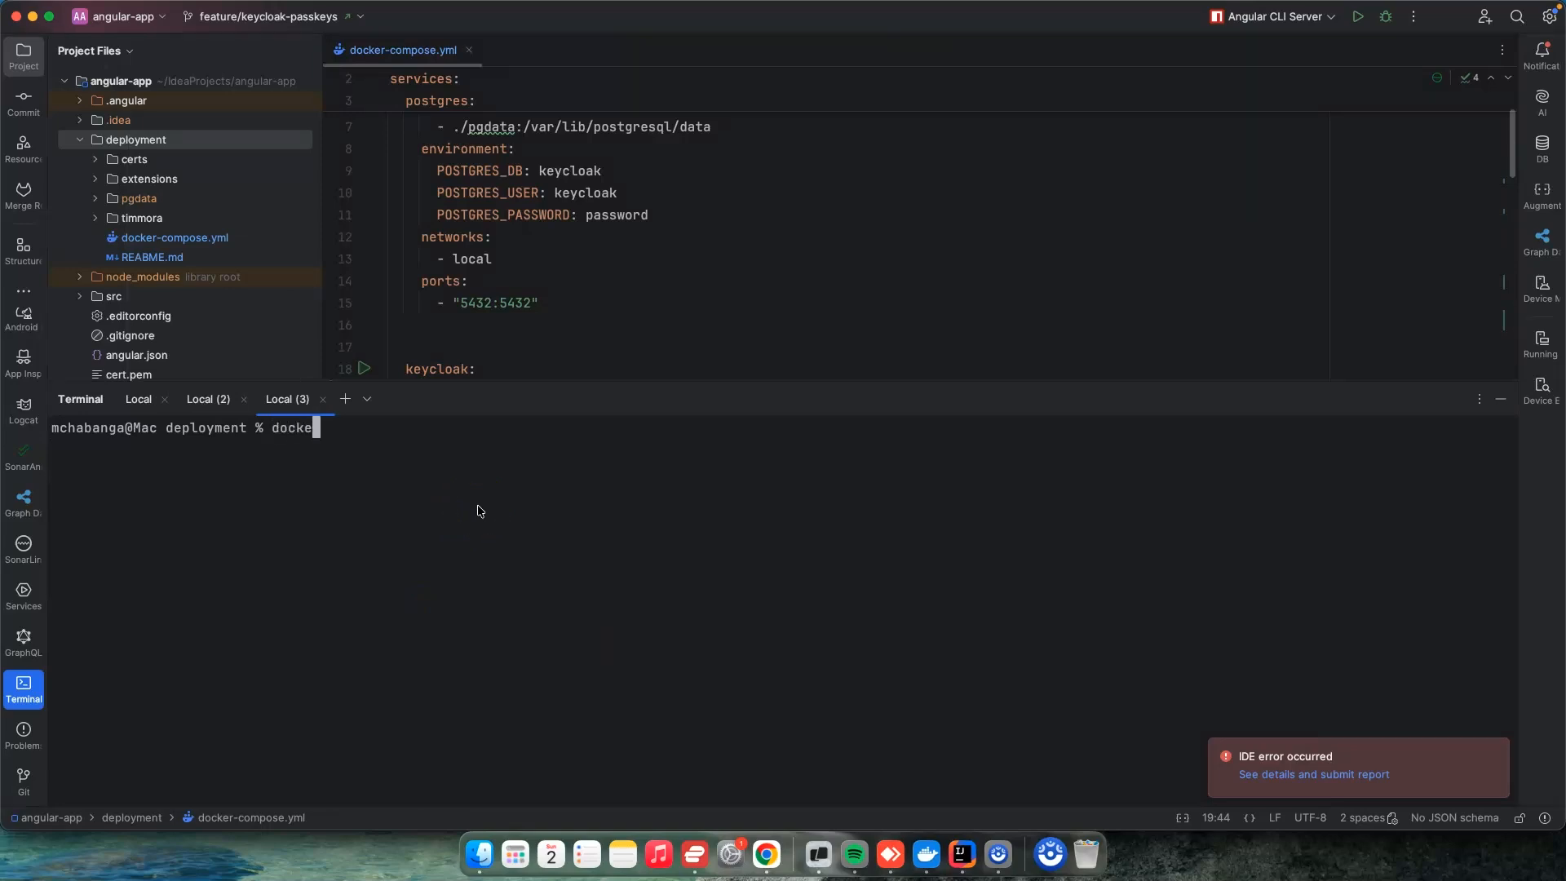
{"action": "type", "text": "docker-compose down"}
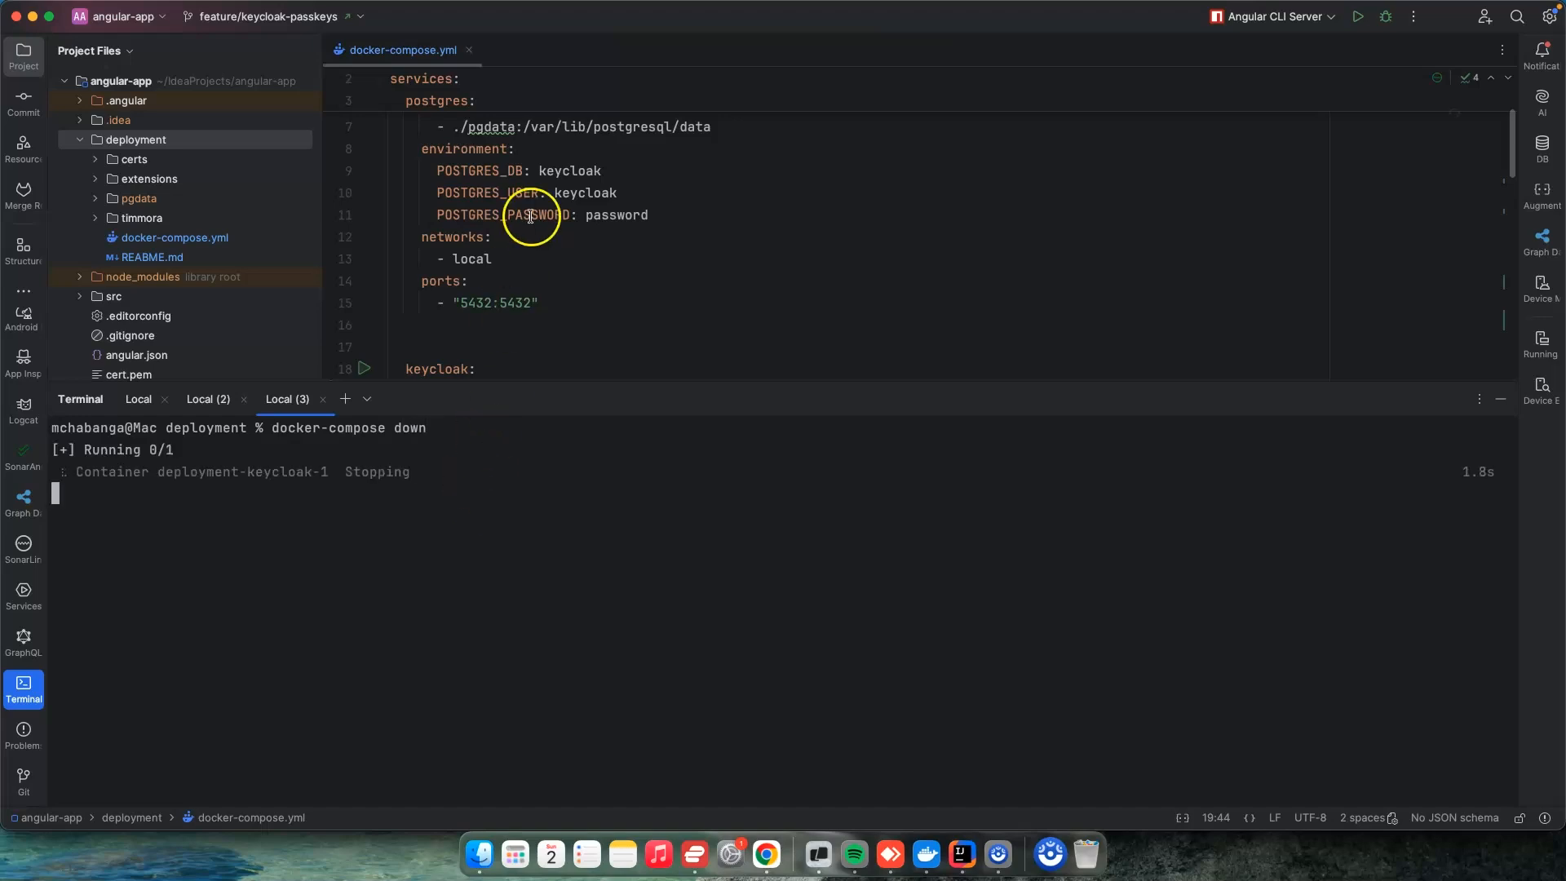
{"action": "scroll", "coordinate": [732, 214], "scroll_direction": "up", "scroll_amount": 2}
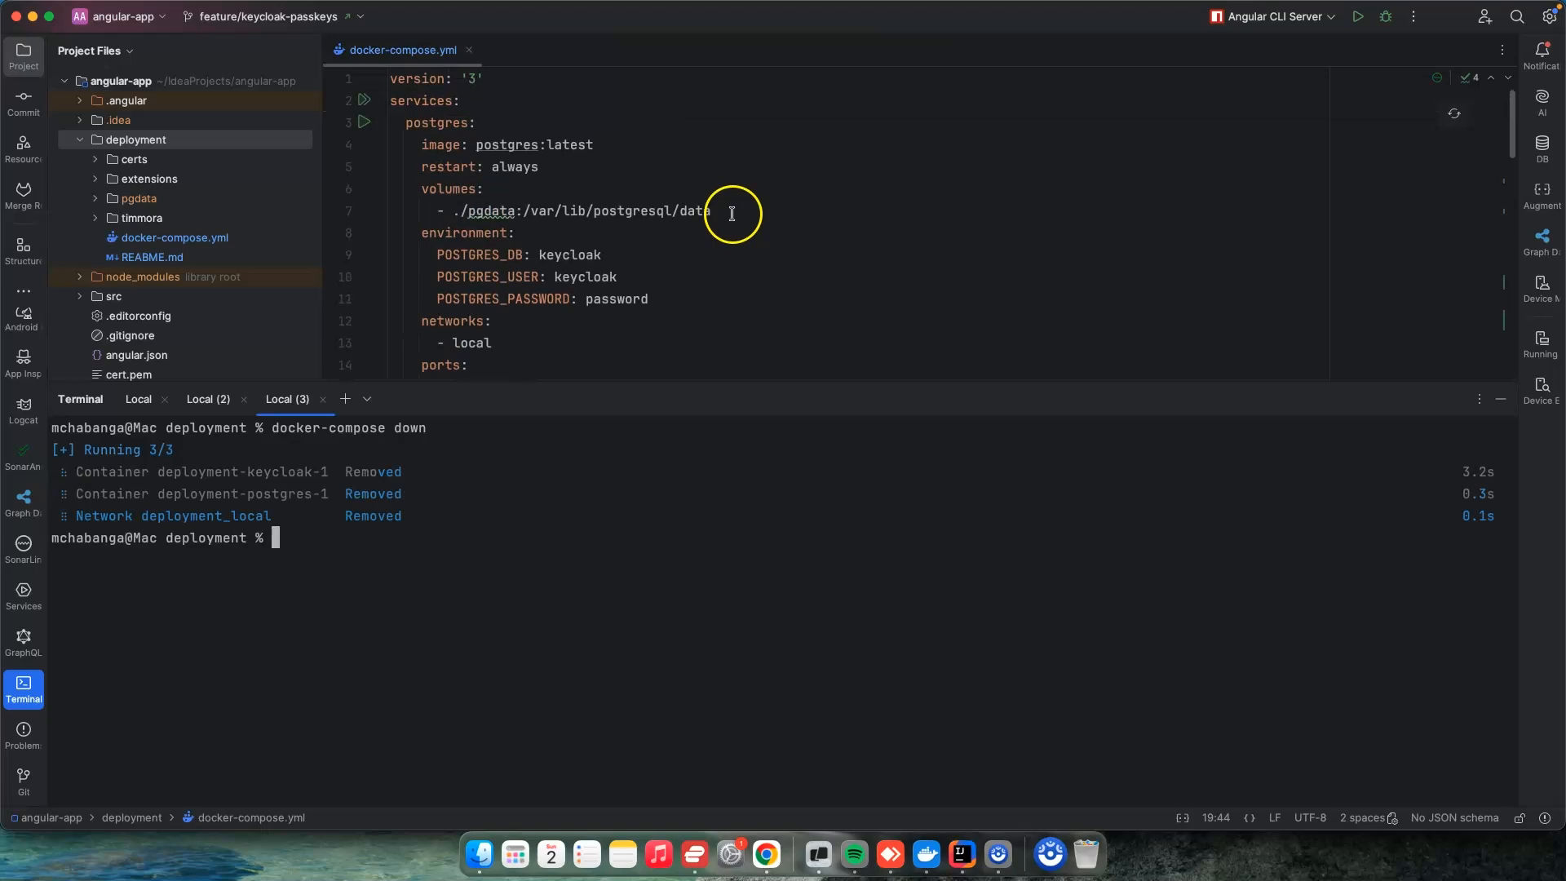
Step: Start the containers again from the deployment folder with docker-compose up
{"action": "left_click", "coordinate": [554, 516]}
{"action": "key", "text": "Up"}
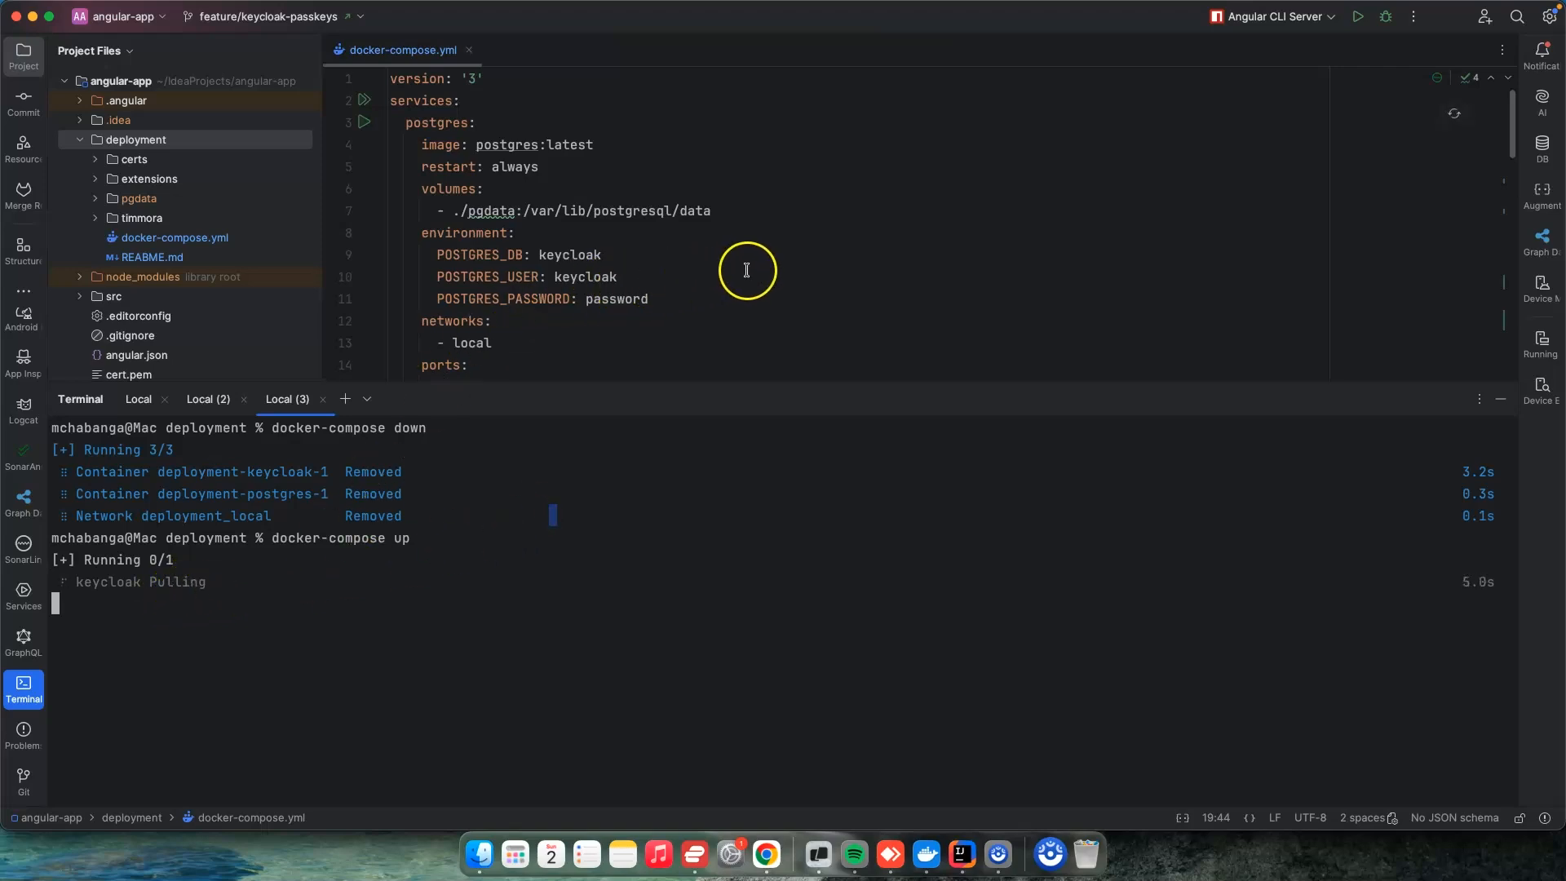
{"action": "scroll", "coordinate": [744, 269], "scroll_direction": "down", "scroll_amount": 5}
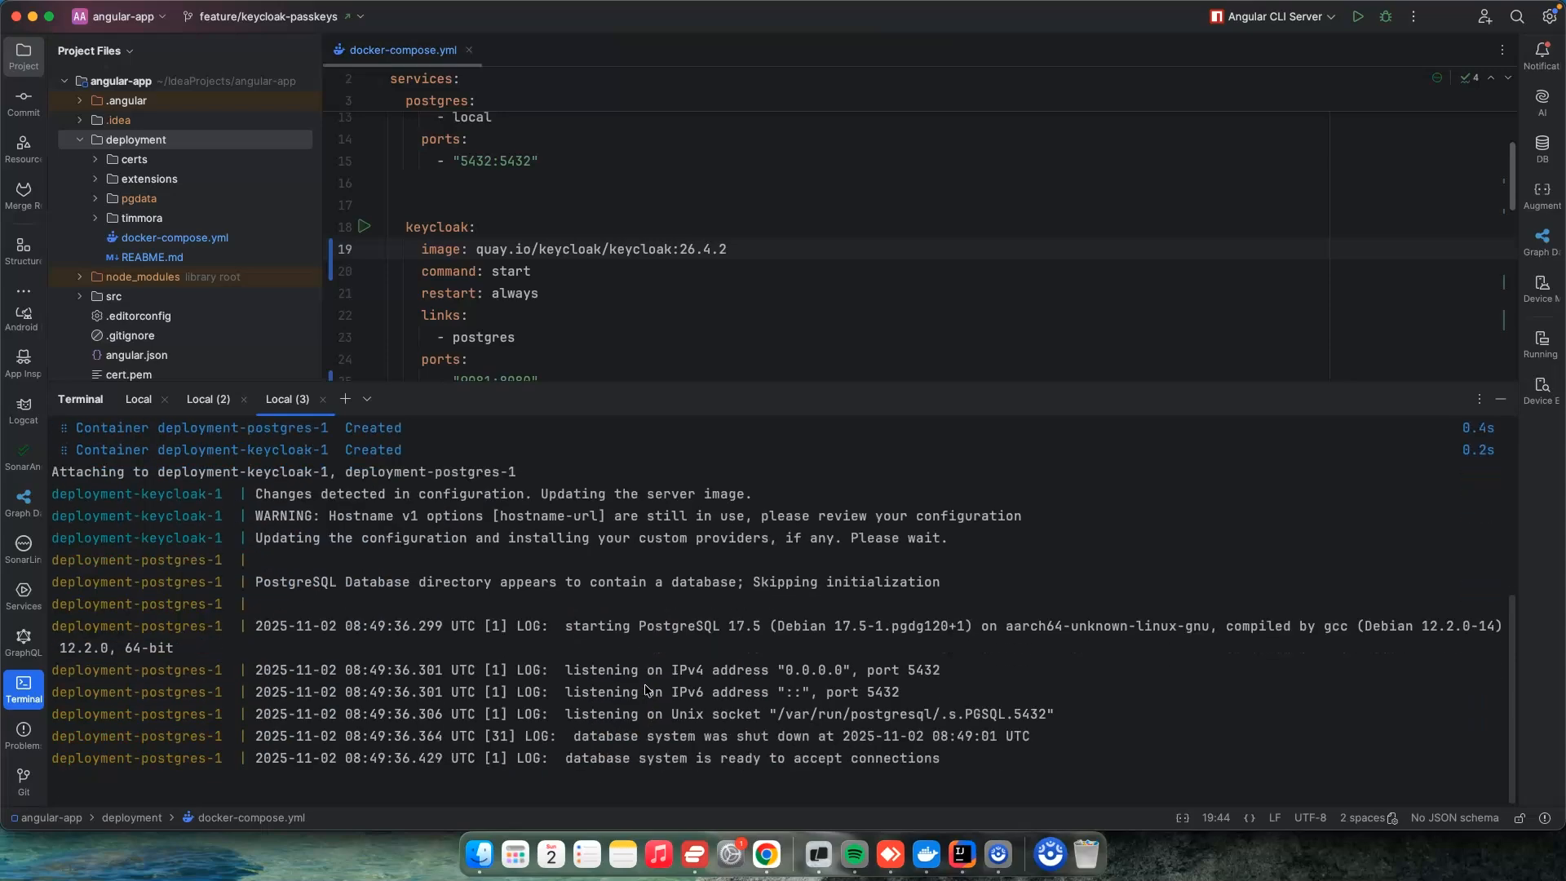
Step: Examine the postgres and keycloak services in docker-compose.yml, including the ports, admin credentials, database, hostname and HTTPS certificate settings
{"action": "scroll", "coordinate": [623, 334], "scroll_direction": "up", "scroll_amount": 2}
{"action": "scroll", "coordinate": [624, 333], "scroll_direction": "up", "scroll_amount": 5}
{"action": "left_click_drag", "start_coordinate": [560, 315], "coordinate": [482, 226]}
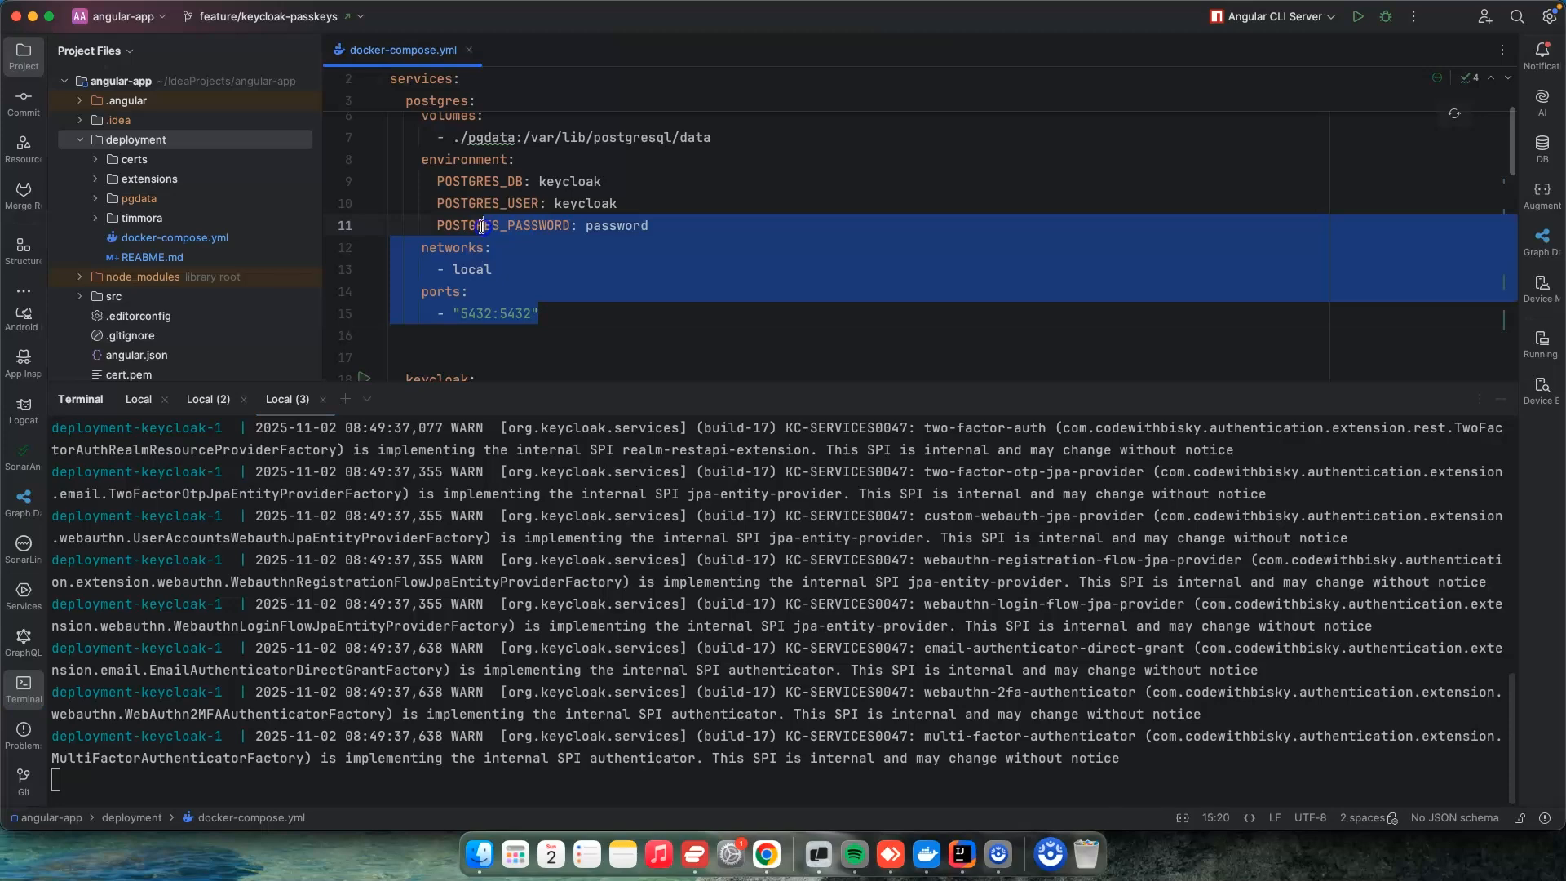
{"action": "scroll", "coordinate": [482, 227], "scroll_direction": "up", "scroll_amount": 3}
{"action": "scroll", "coordinate": [697, 265], "scroll_direction": "down", "scroll_amount": 6}
{"action": "scroll", "coordinate": [697, 265], "scroll_direction": "down", "scroll_amount": 5}
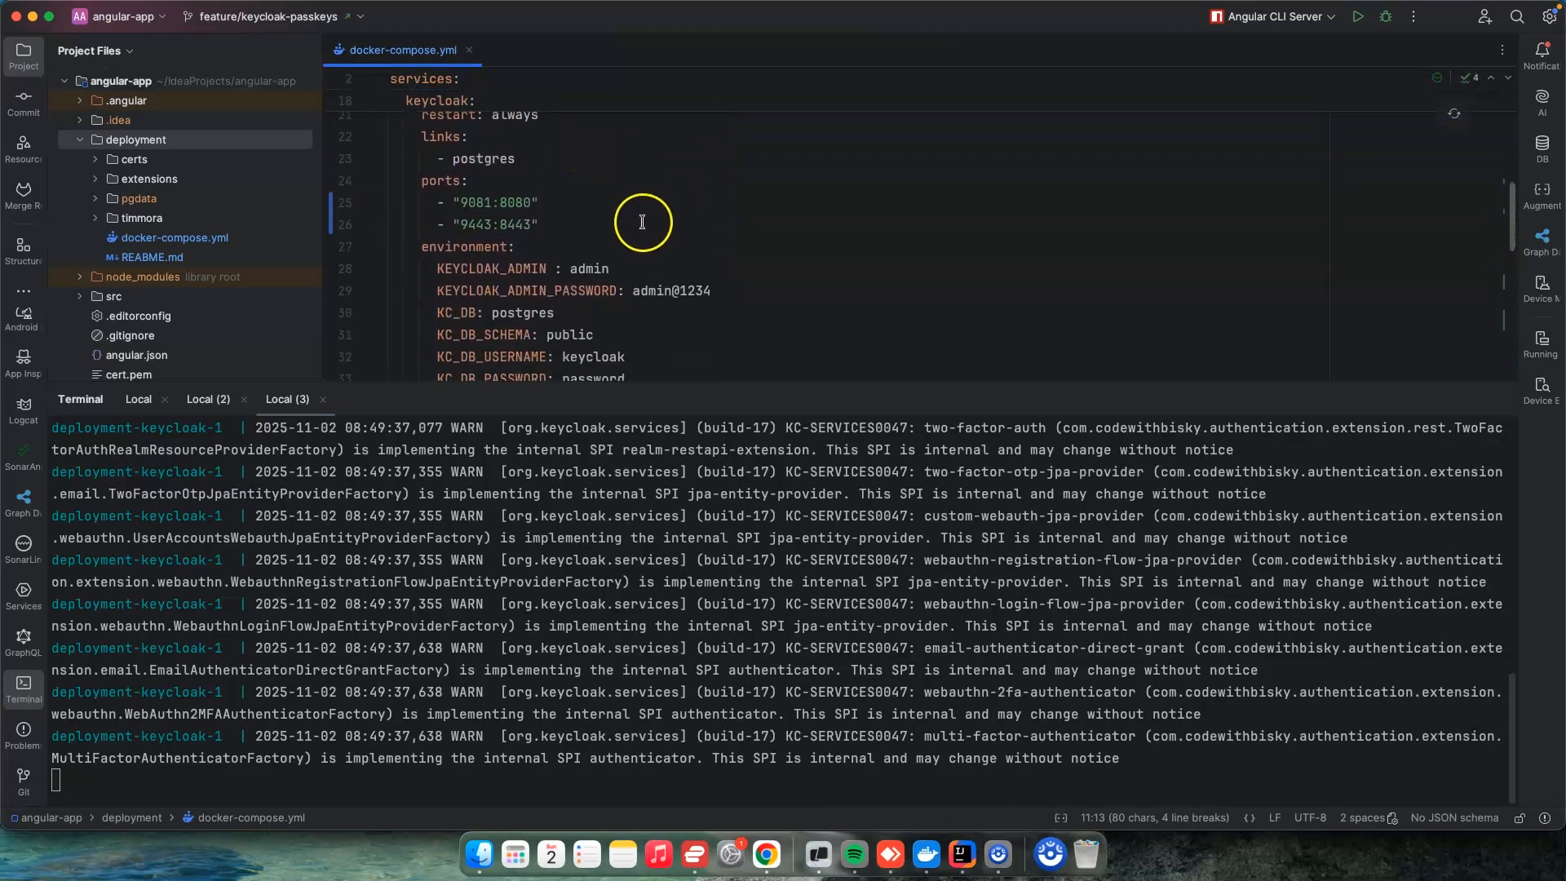
{"action": "left_click", "coordinate": [584, 269]}
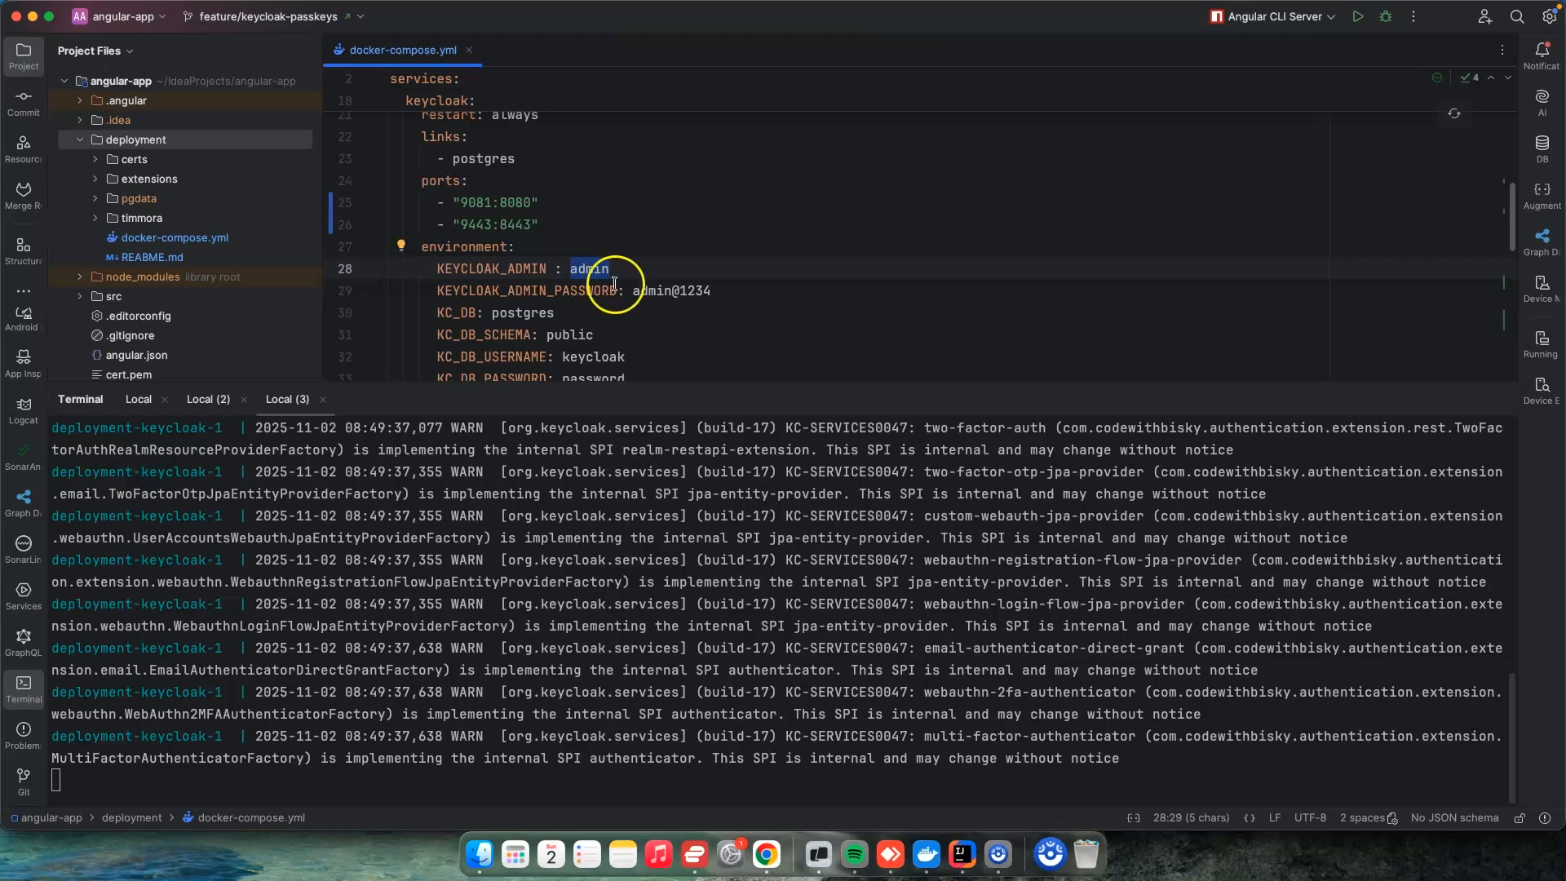
{"action": "left_click_drag", "start_coordinate": [633, 292], "coordinate": [738, 294]}
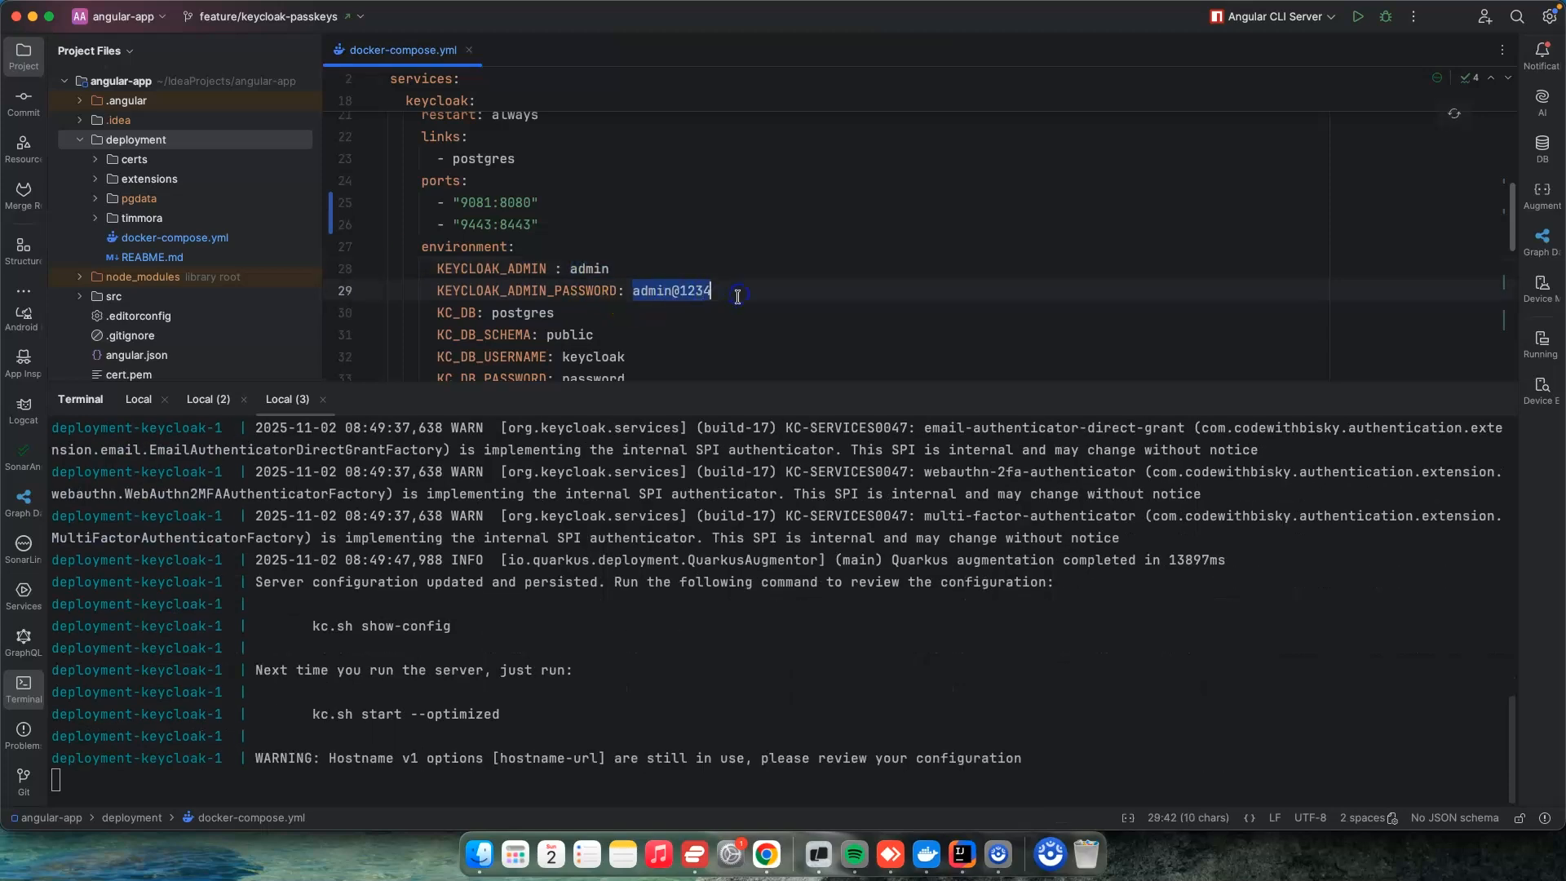
{"action": "scroll", "coordinate": [702, 349], "scroll_direction": "down", "scroll_amount": 3}
{"action": "scroll", "coordinate": [701, 349], "scroll_direction": "down", "scroll_amount": 4}
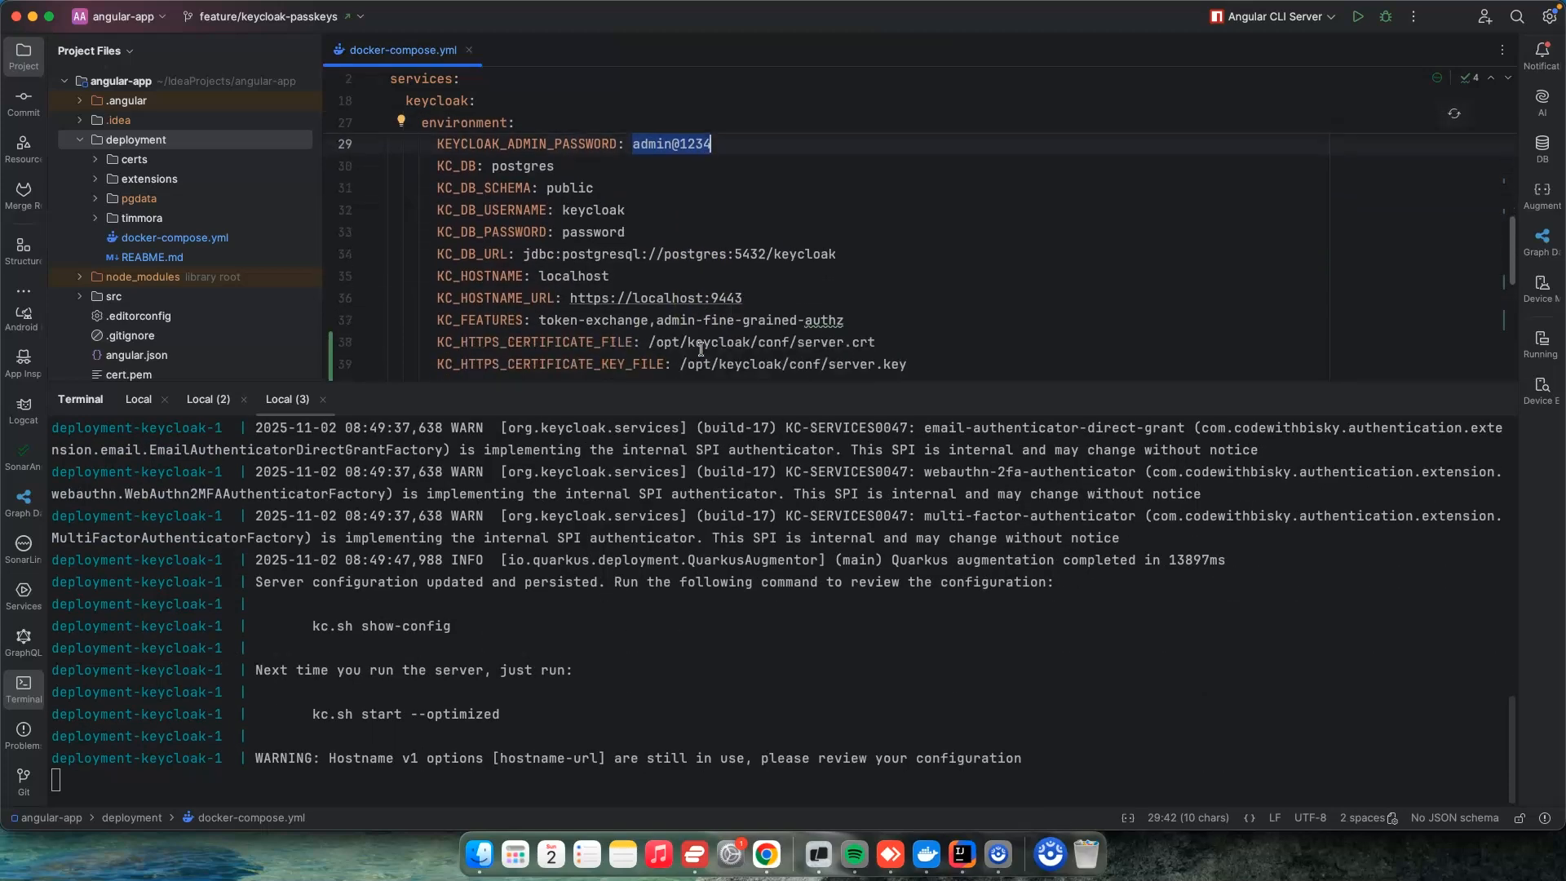
{"action": "scroll", "coordinate": [724, 253], "scroll_direction": "down", "scroll_amount": 2}
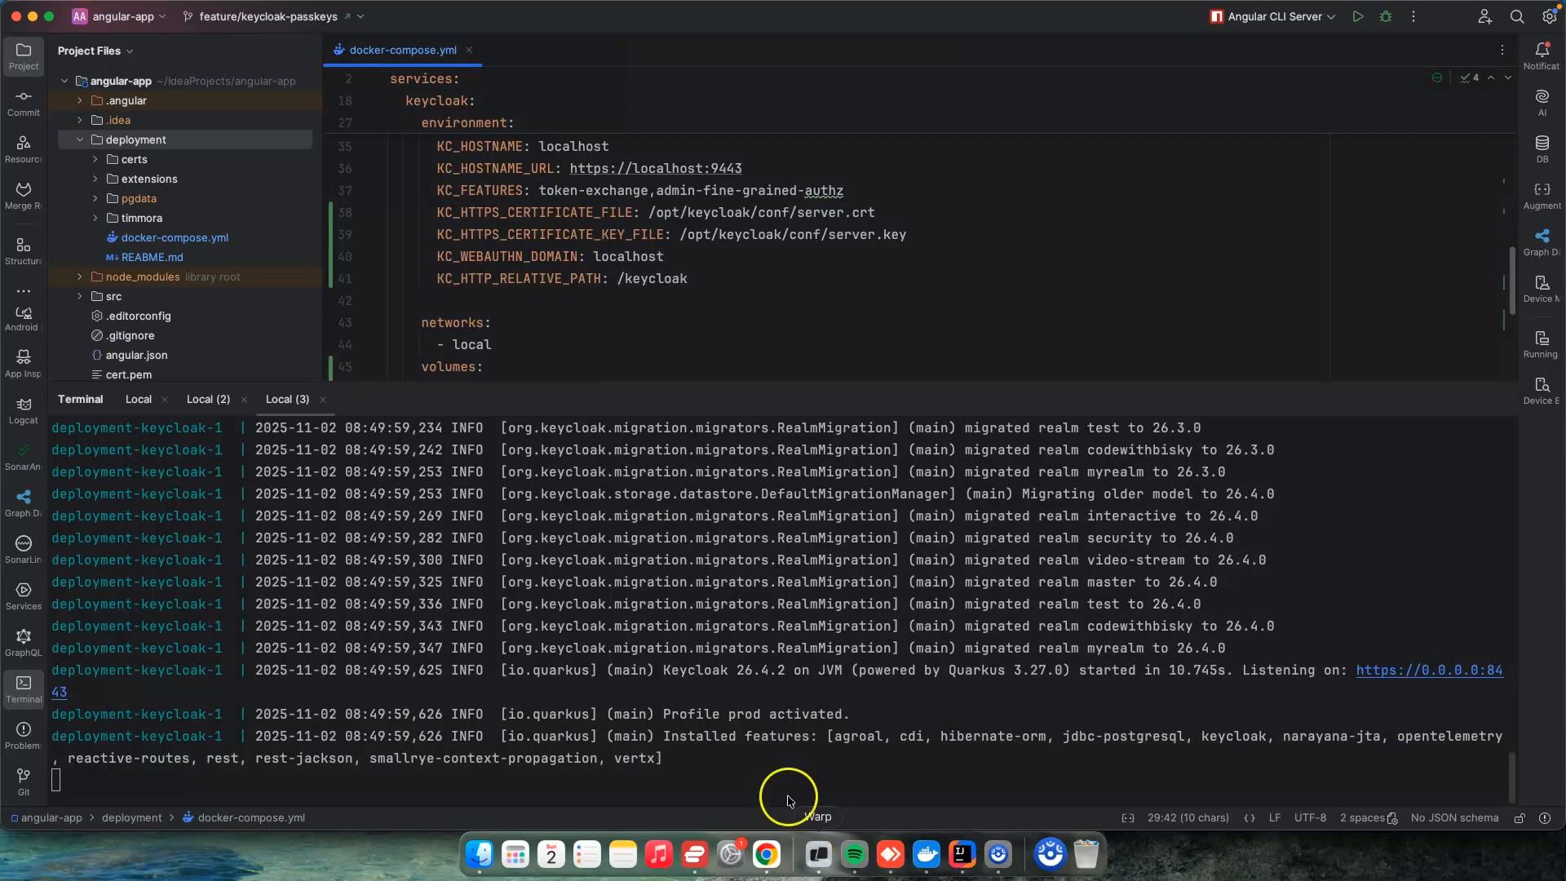
{"action": "scroll", "coordinate": [646, 355], "scroll_direction": "up", "scroll_amount": 5}
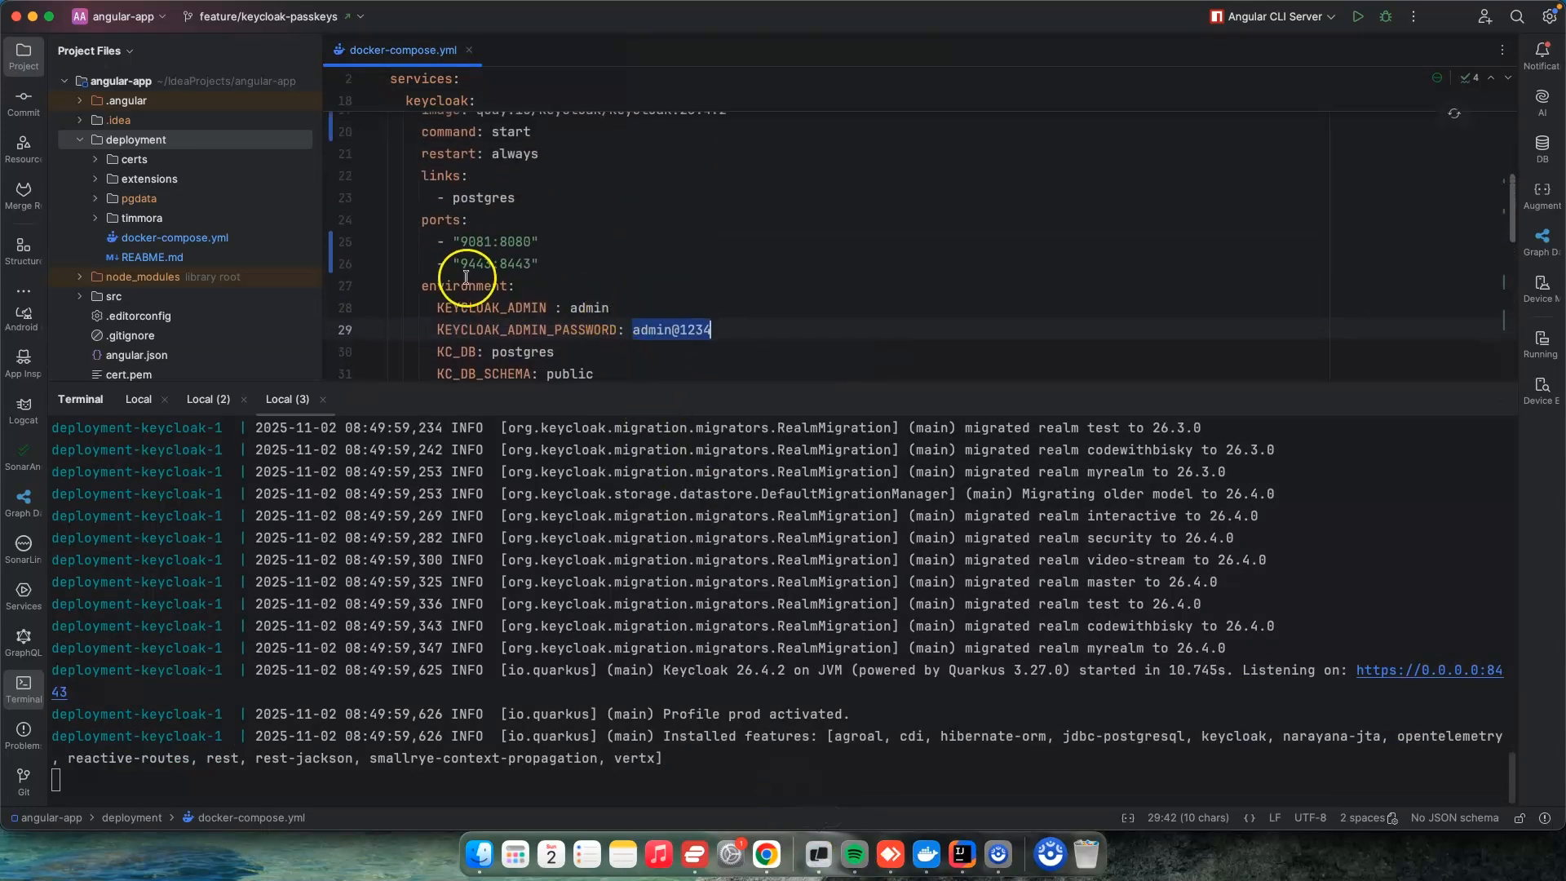
{"action": "double_click", "coordinate": [473, 269]}
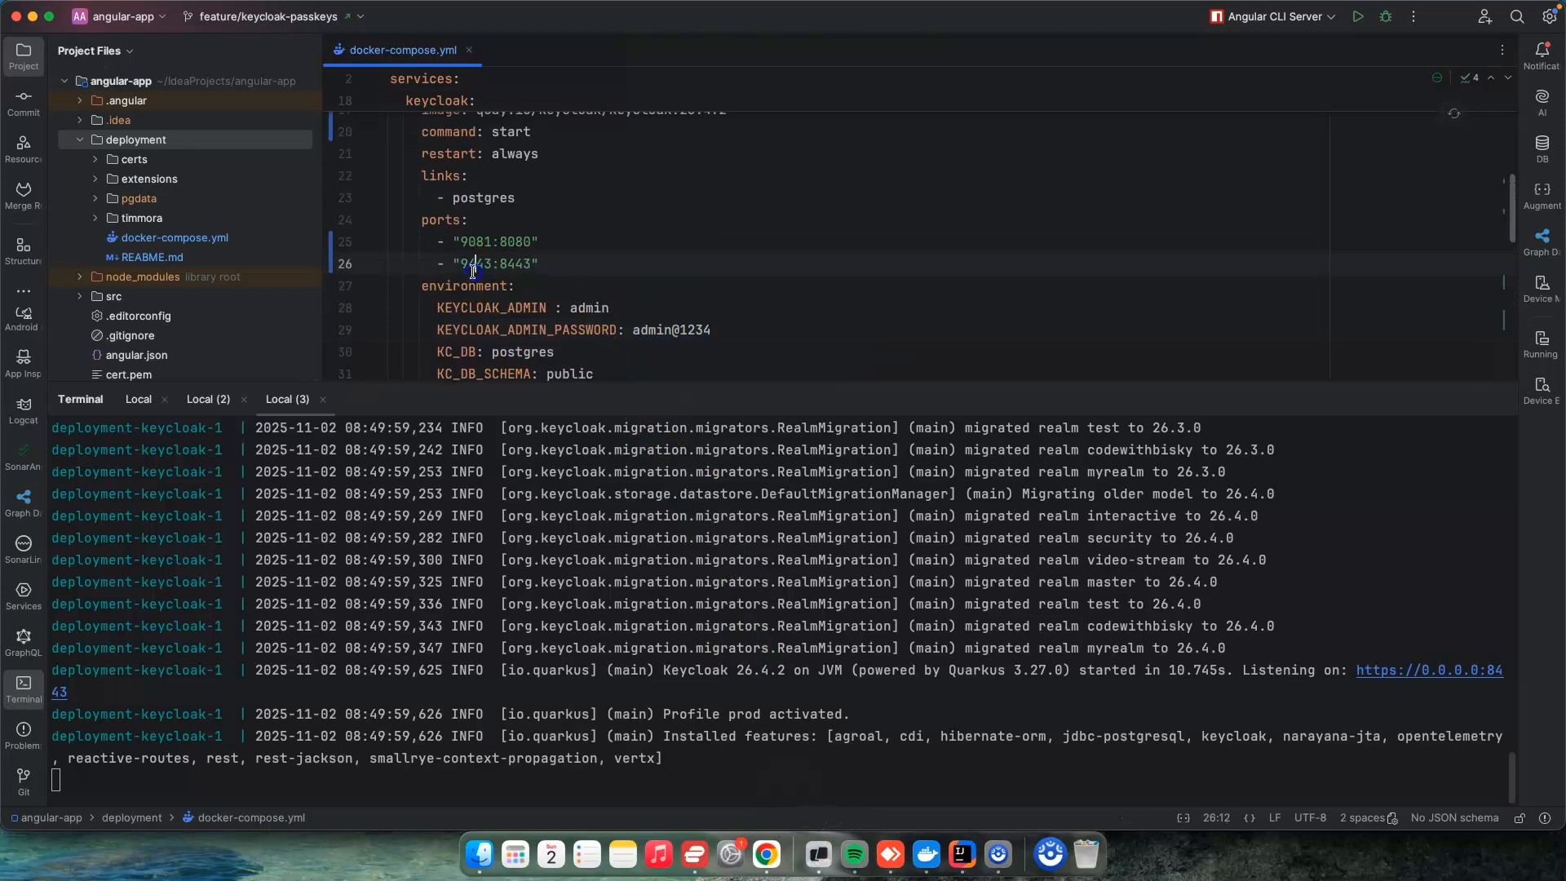
Step: Switch to Chrome, reload the Keycloak administration console and open the list of realms
{"action": "left_click", "coordinate": [768, 854]}
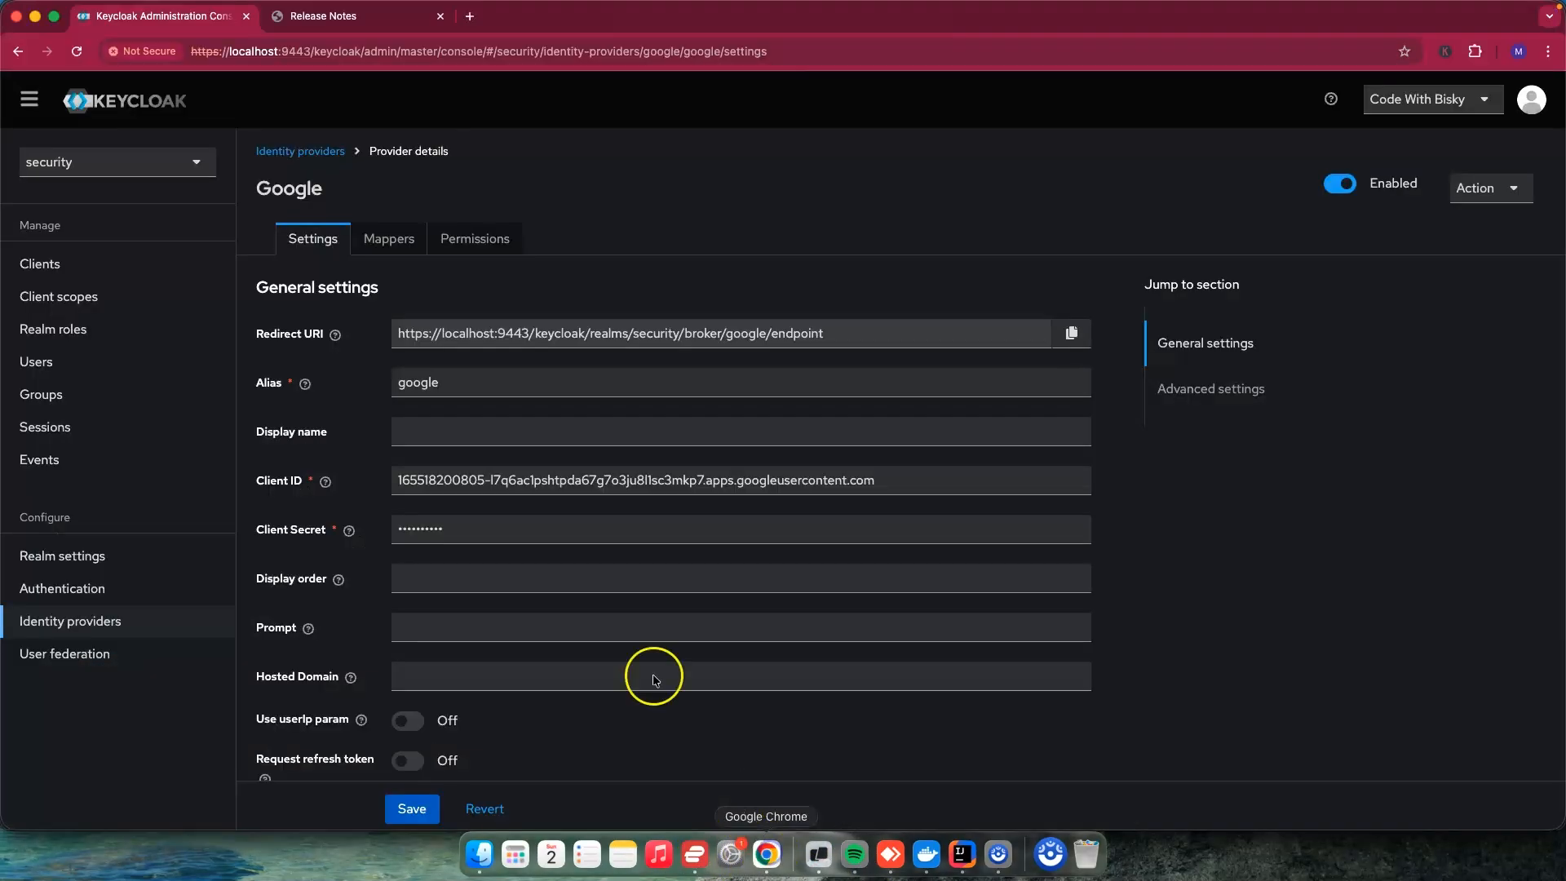
{"action": "left_click", "coordinate": [75, 52]}
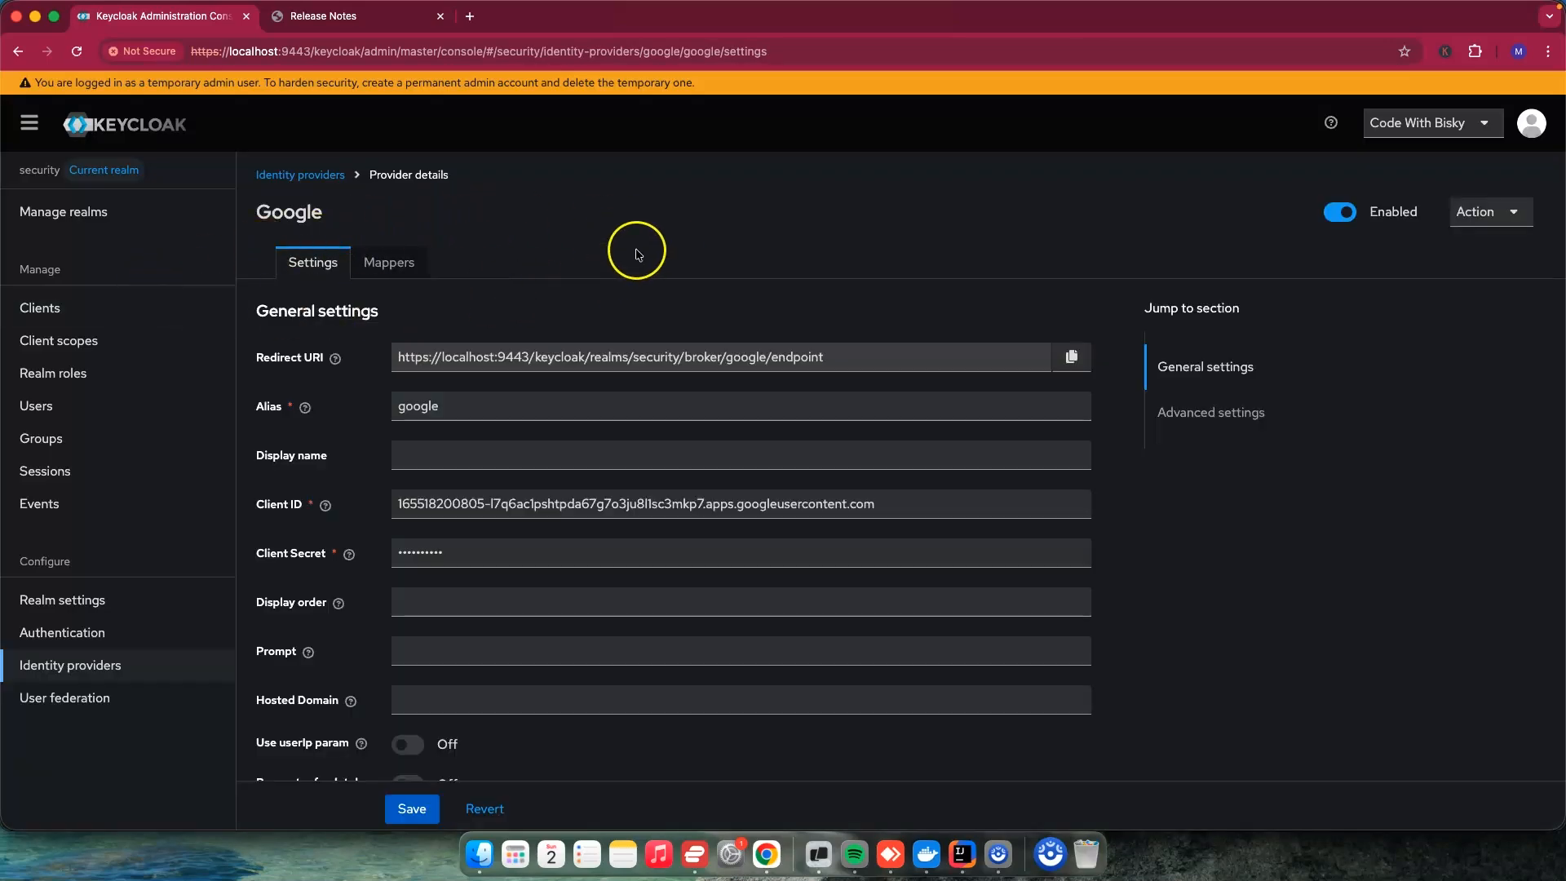
{"action": "left_click", "coordinate": [77, 222]}
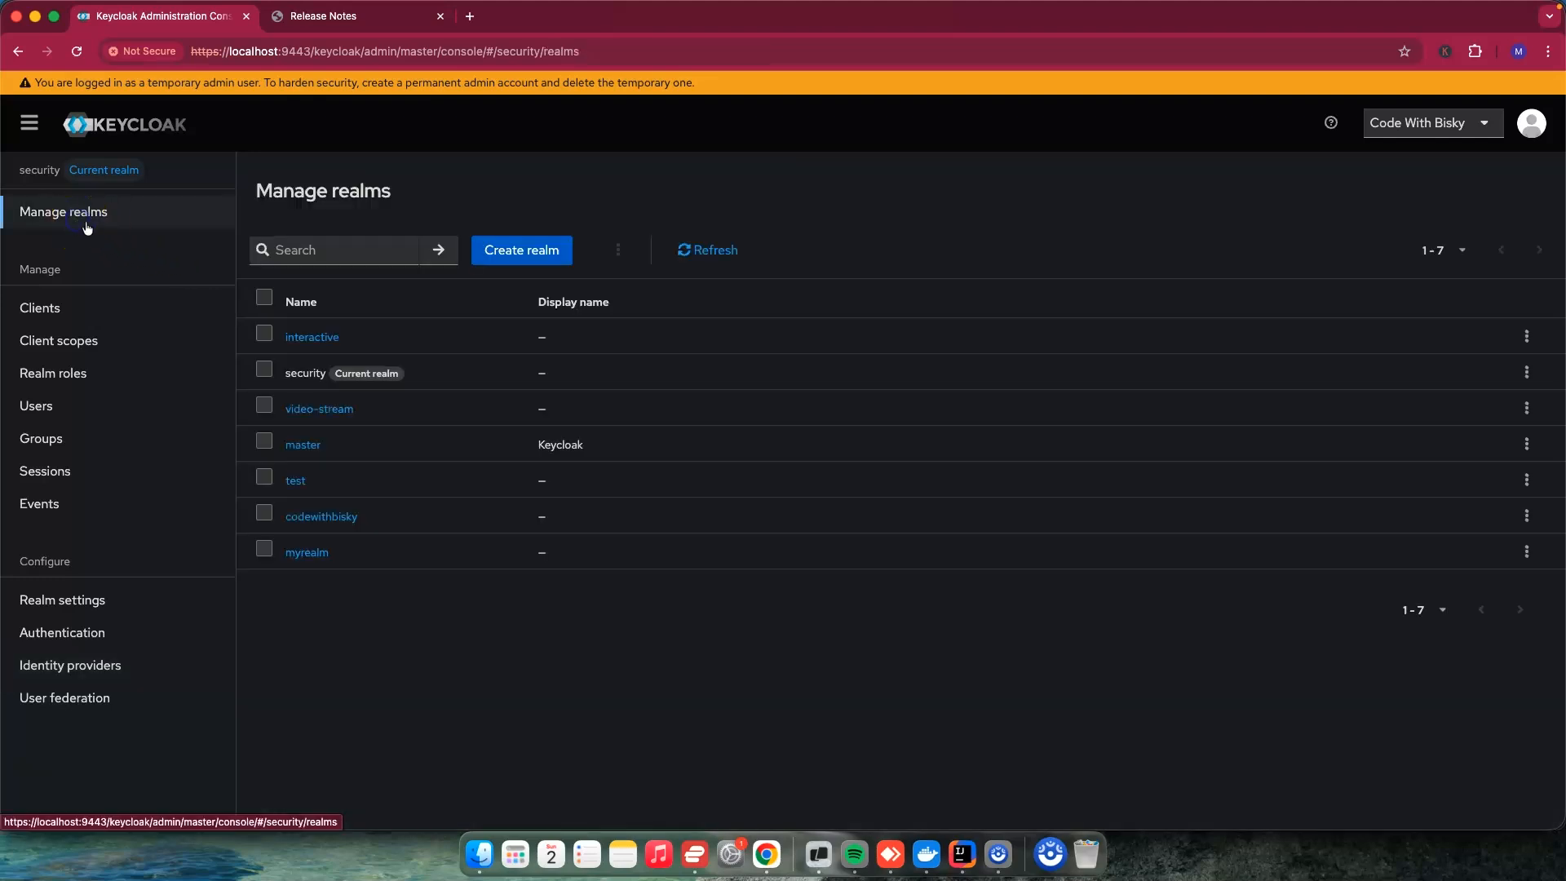
Step: Open the google identity provider of the security realm and look through its general settings
{"action": "left_click", "coordinate": [96, 224]}
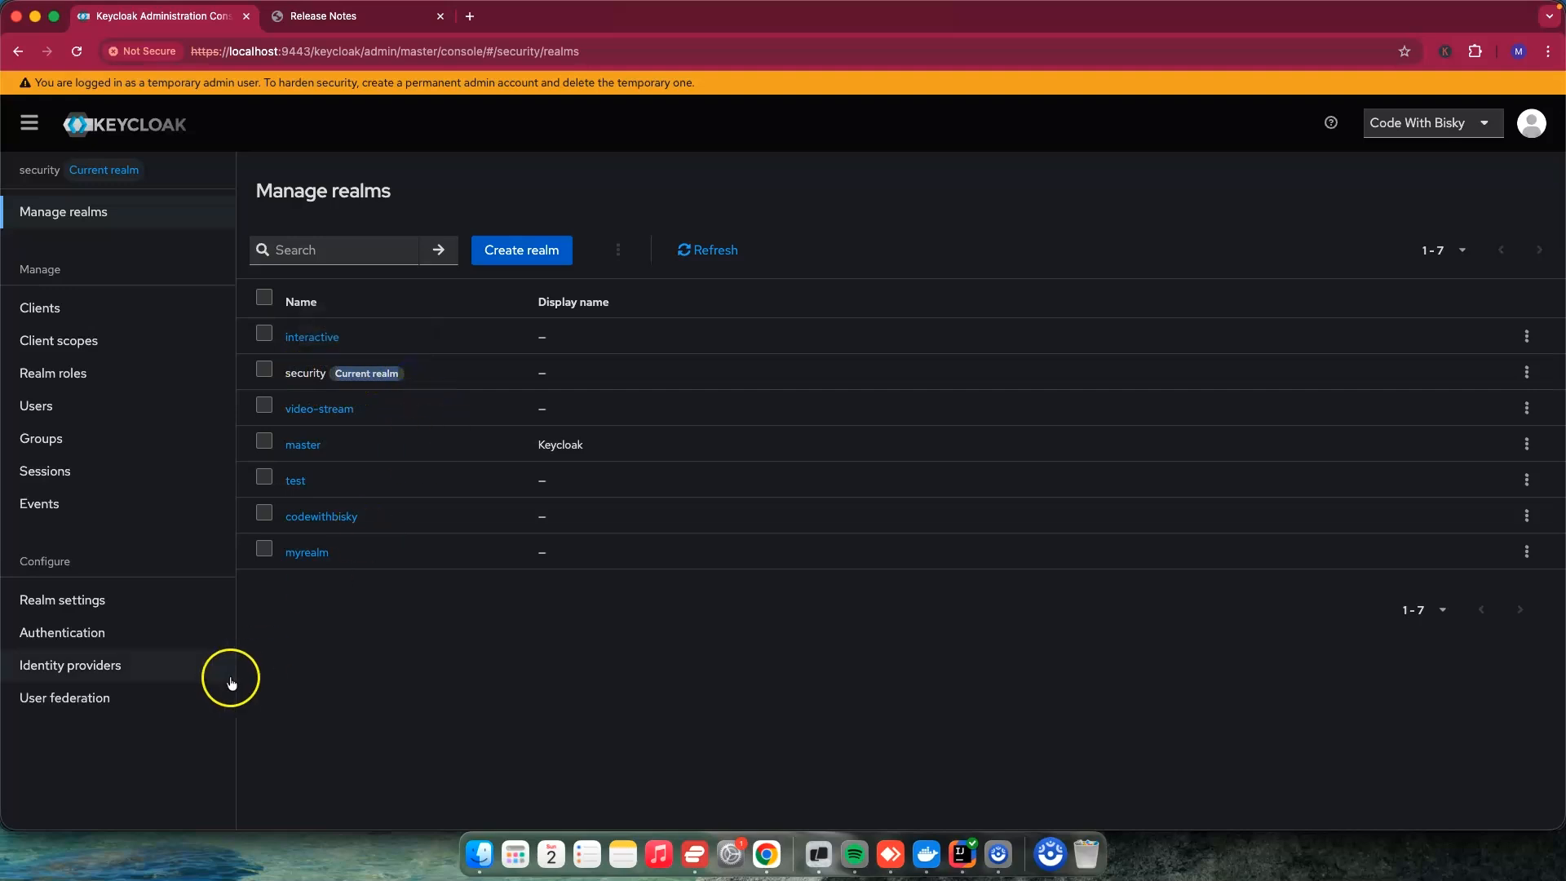
{"action": "left_click", "coordinate": [110, 669]}
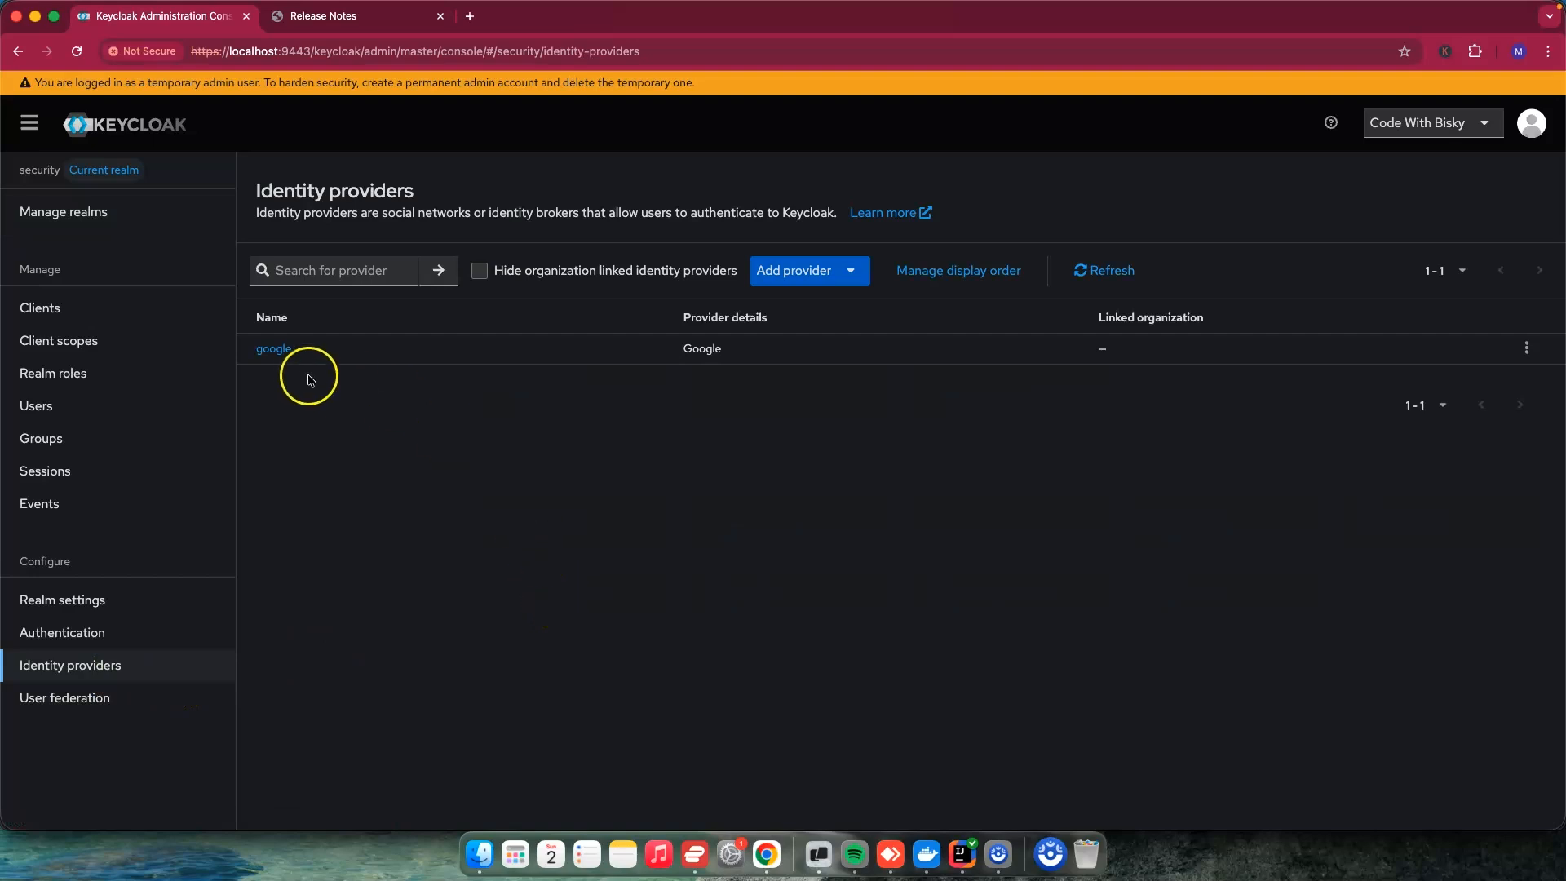
{"action": "left_click", "coordinate": [275, 349]}
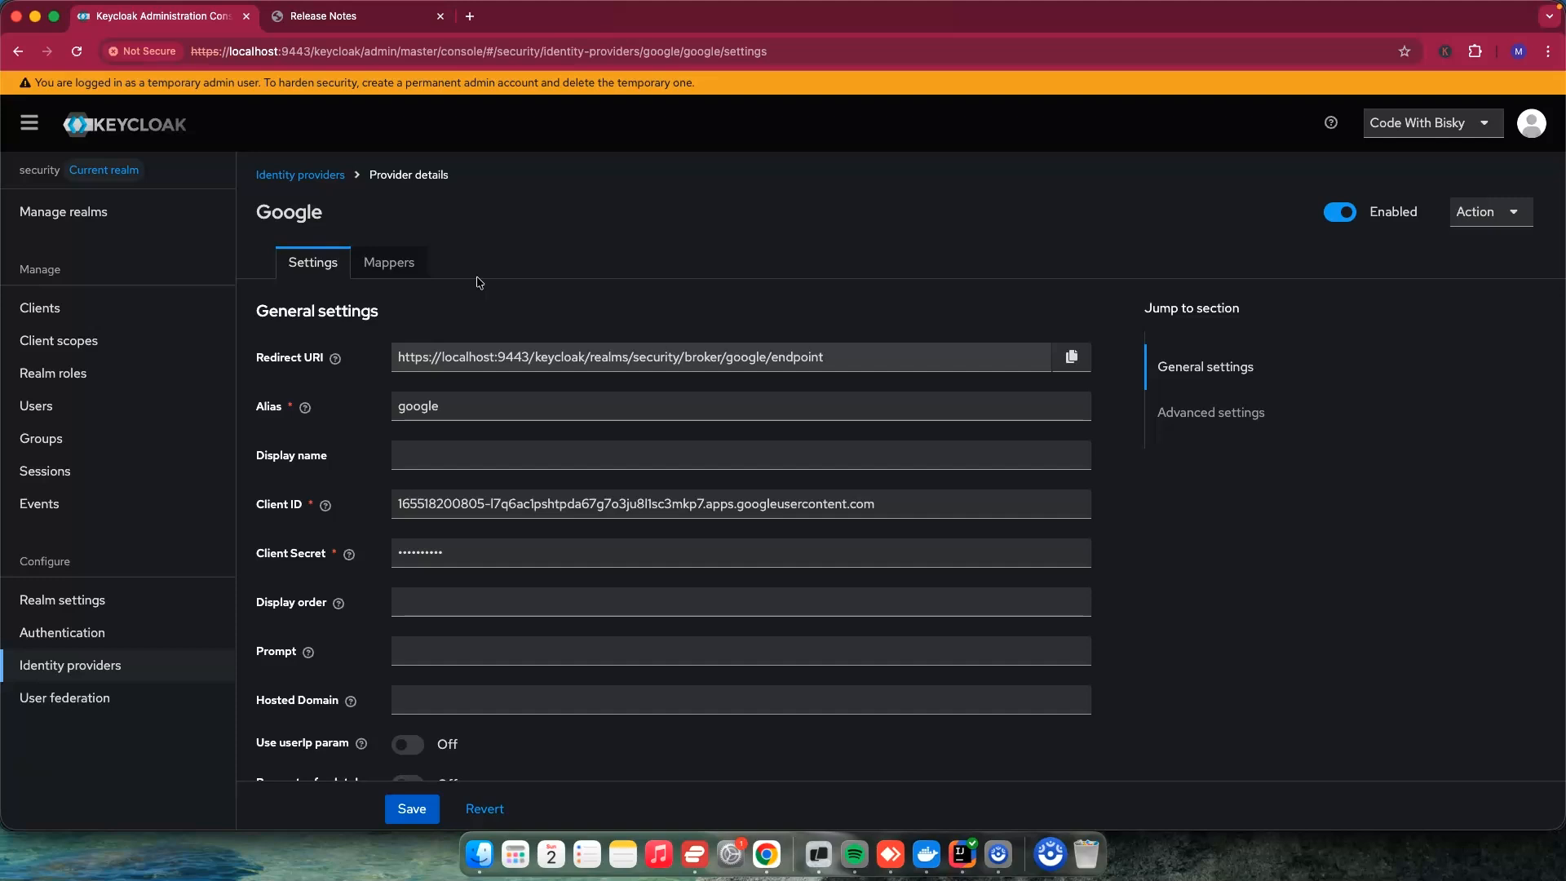
{"action": "scroll", "coordinate": [555, 326], "scroll_direction": "down", "scroll_amount": 5}
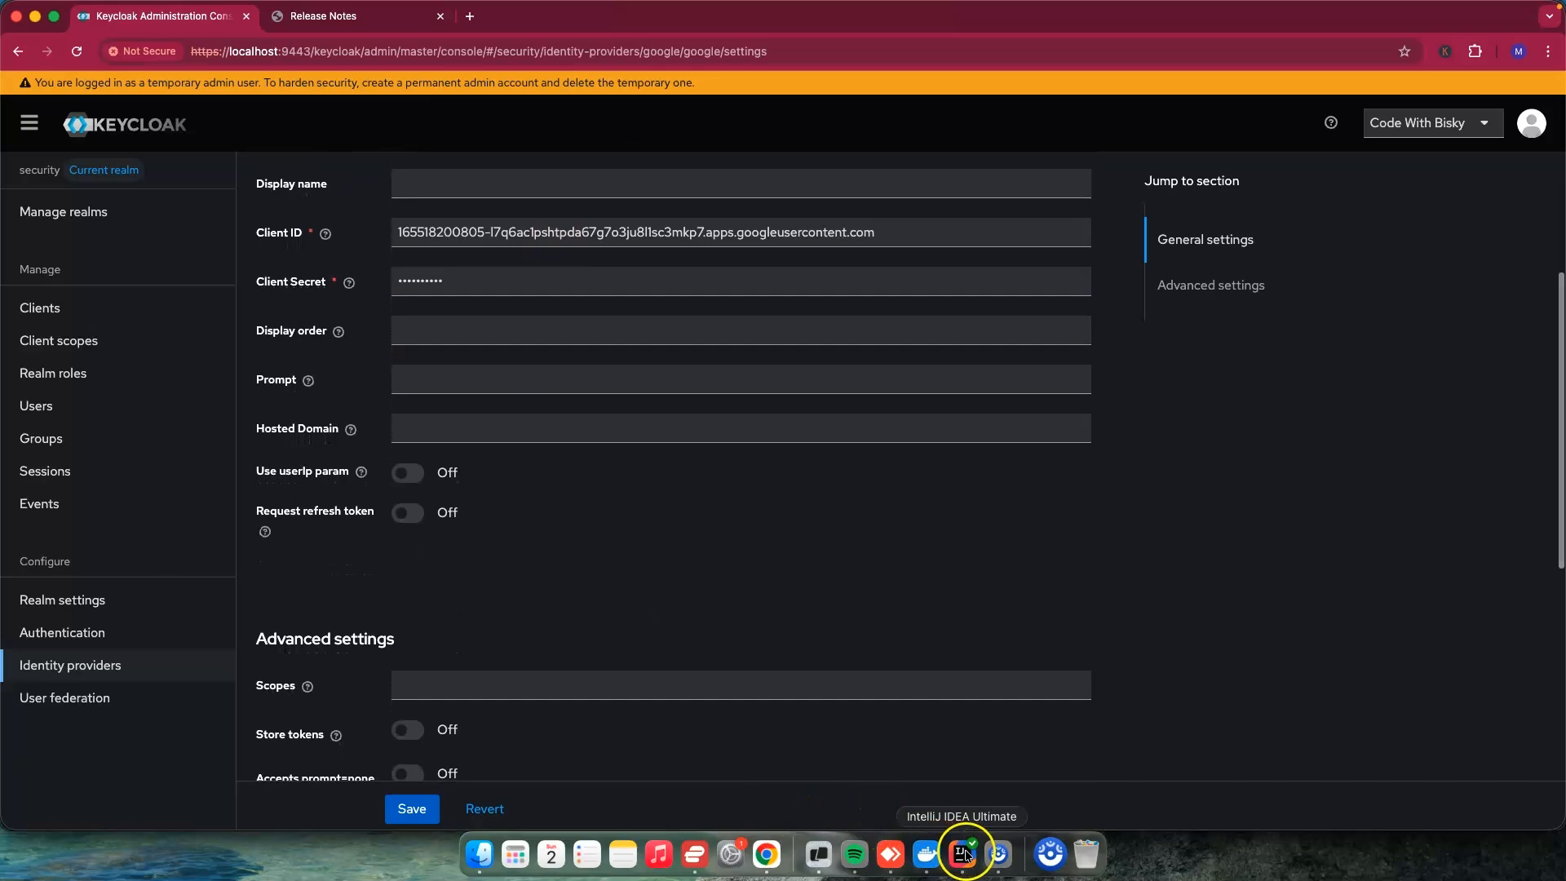
Step: Switch to IntelliJ IDEA and set KC_FEATURES in docker-compose.yml to token-exchange:v1,admin-fine-grained-authz:v1
{"action": "left_click", "coordinate": [964, 853]}
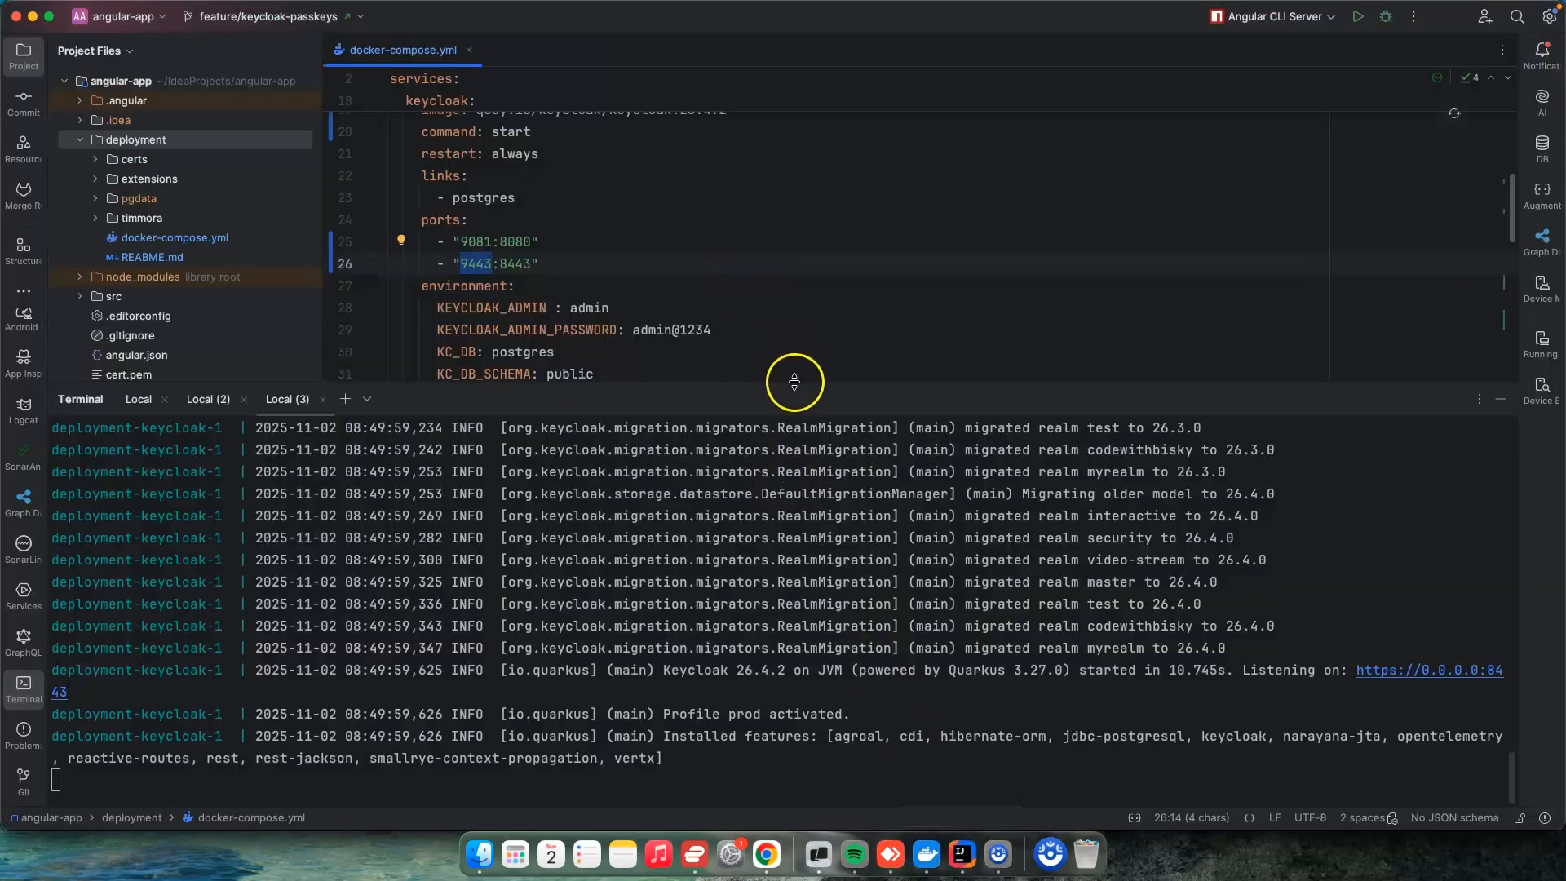
{"action": "left_click_drag", "start_coordinate": [795, 382], "coordinate": [795, 649]}
{"action": "scroll", "coordinate": [809, 488], "scroll_direction": "down", "scroll_amount": 5}
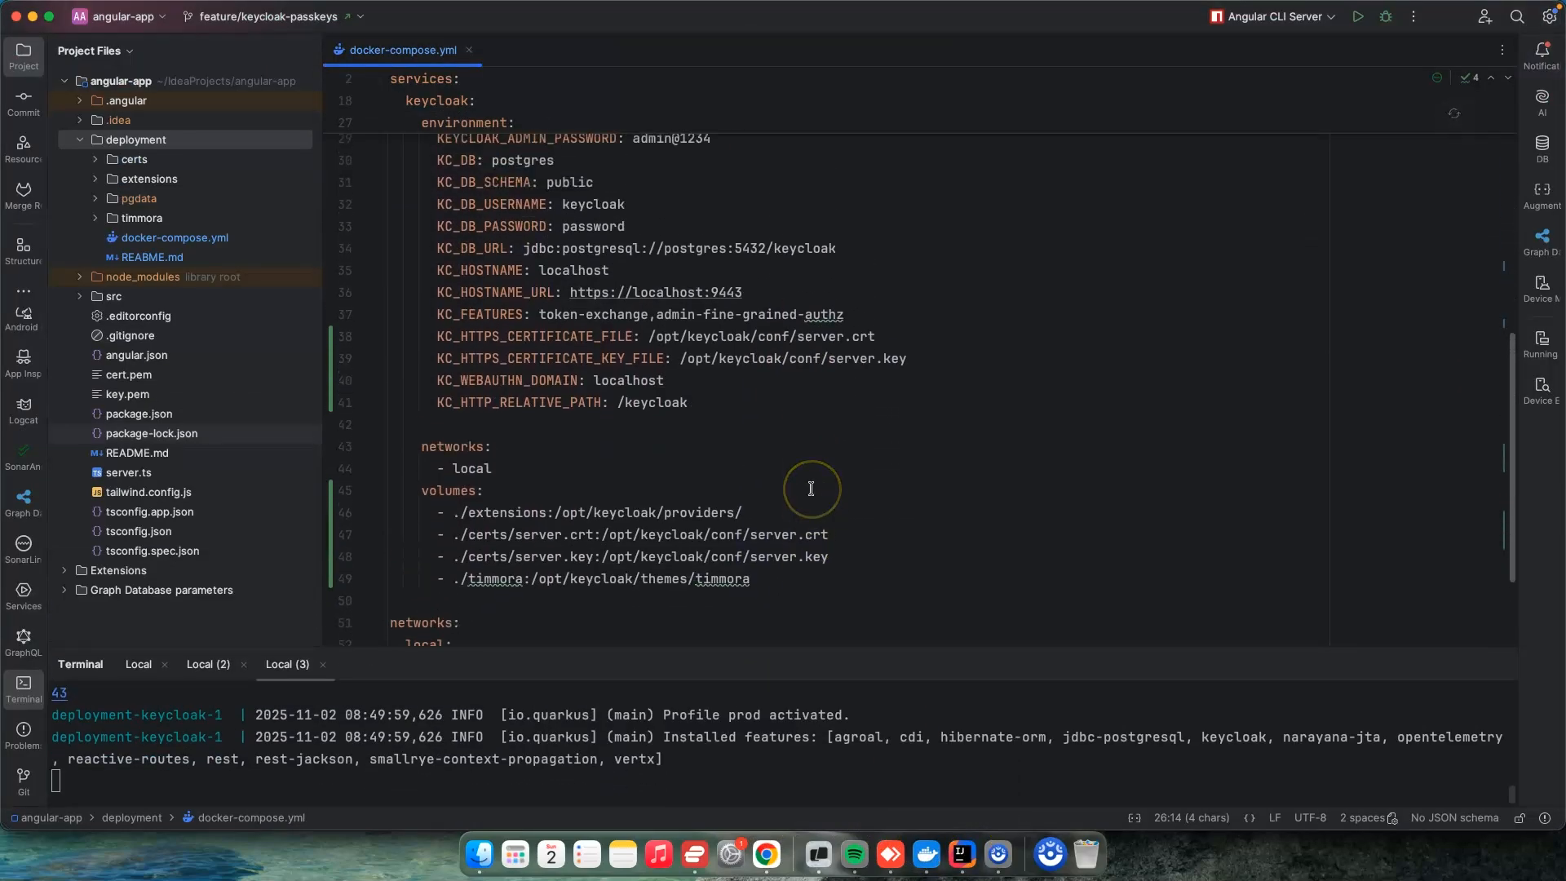
{"action": "scroll", "coordinate": [811, 488], "scroll_direction": "up", "scroll_amount": 2}
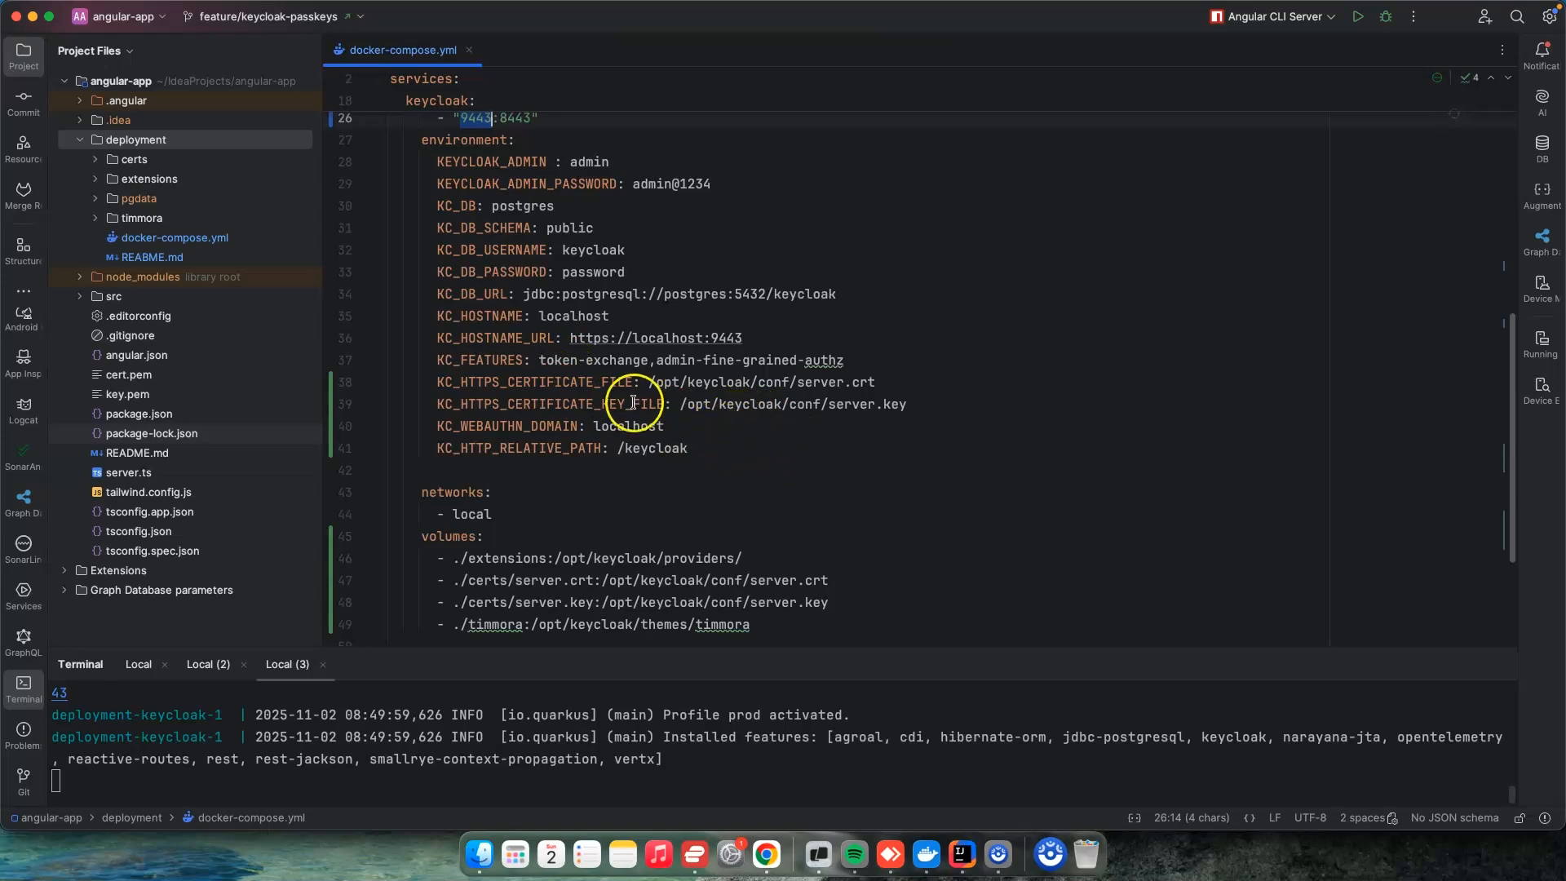
{"action": "left_click", "coordinate": [648, 360]}
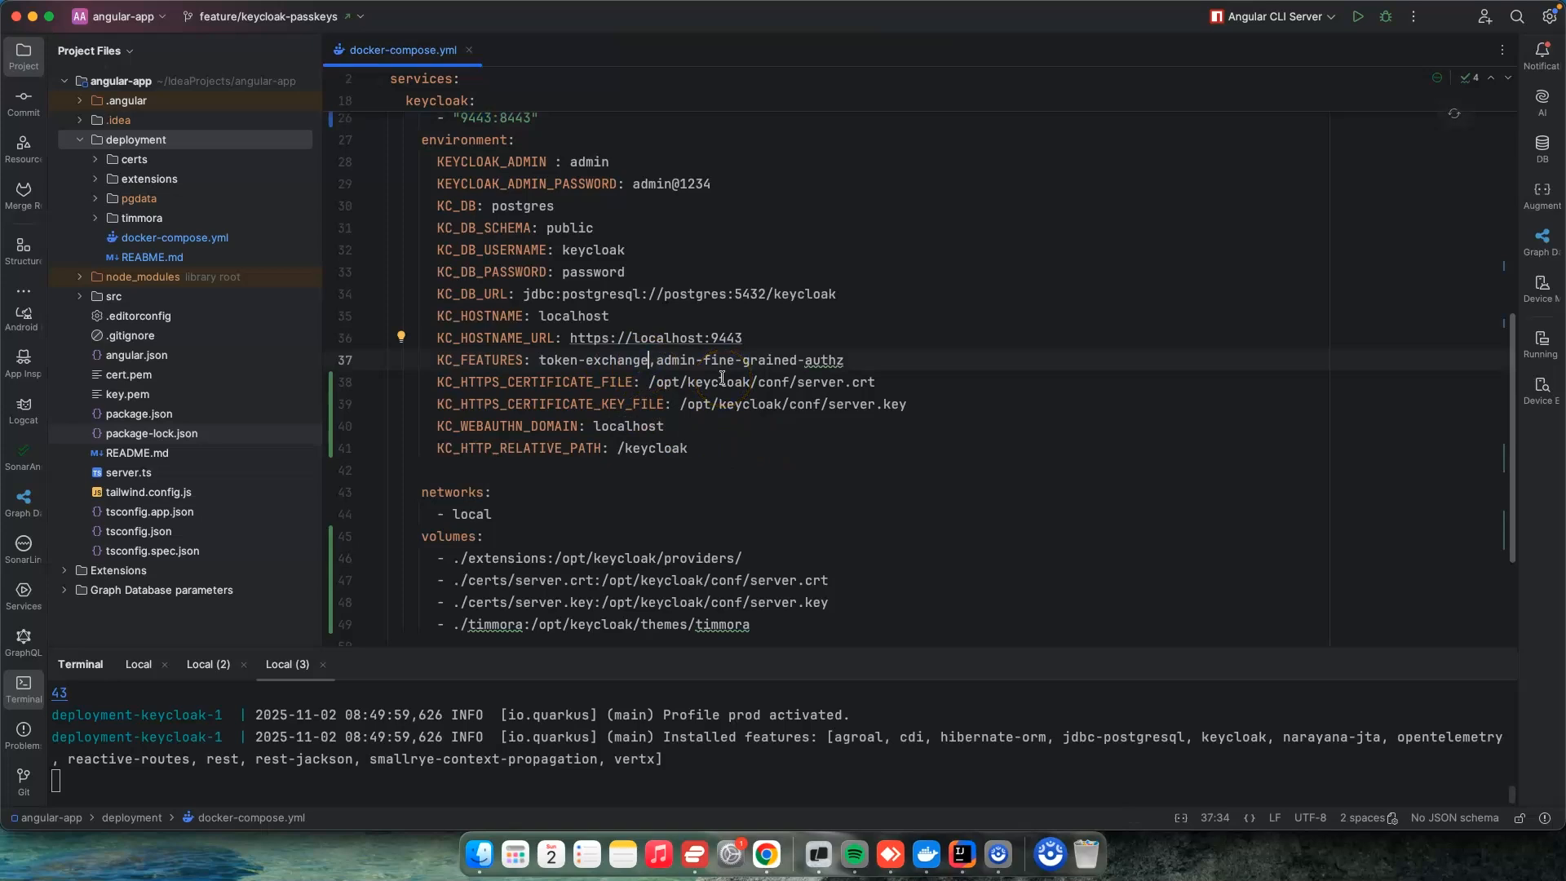
{"action": "type", "text": ":v1"}
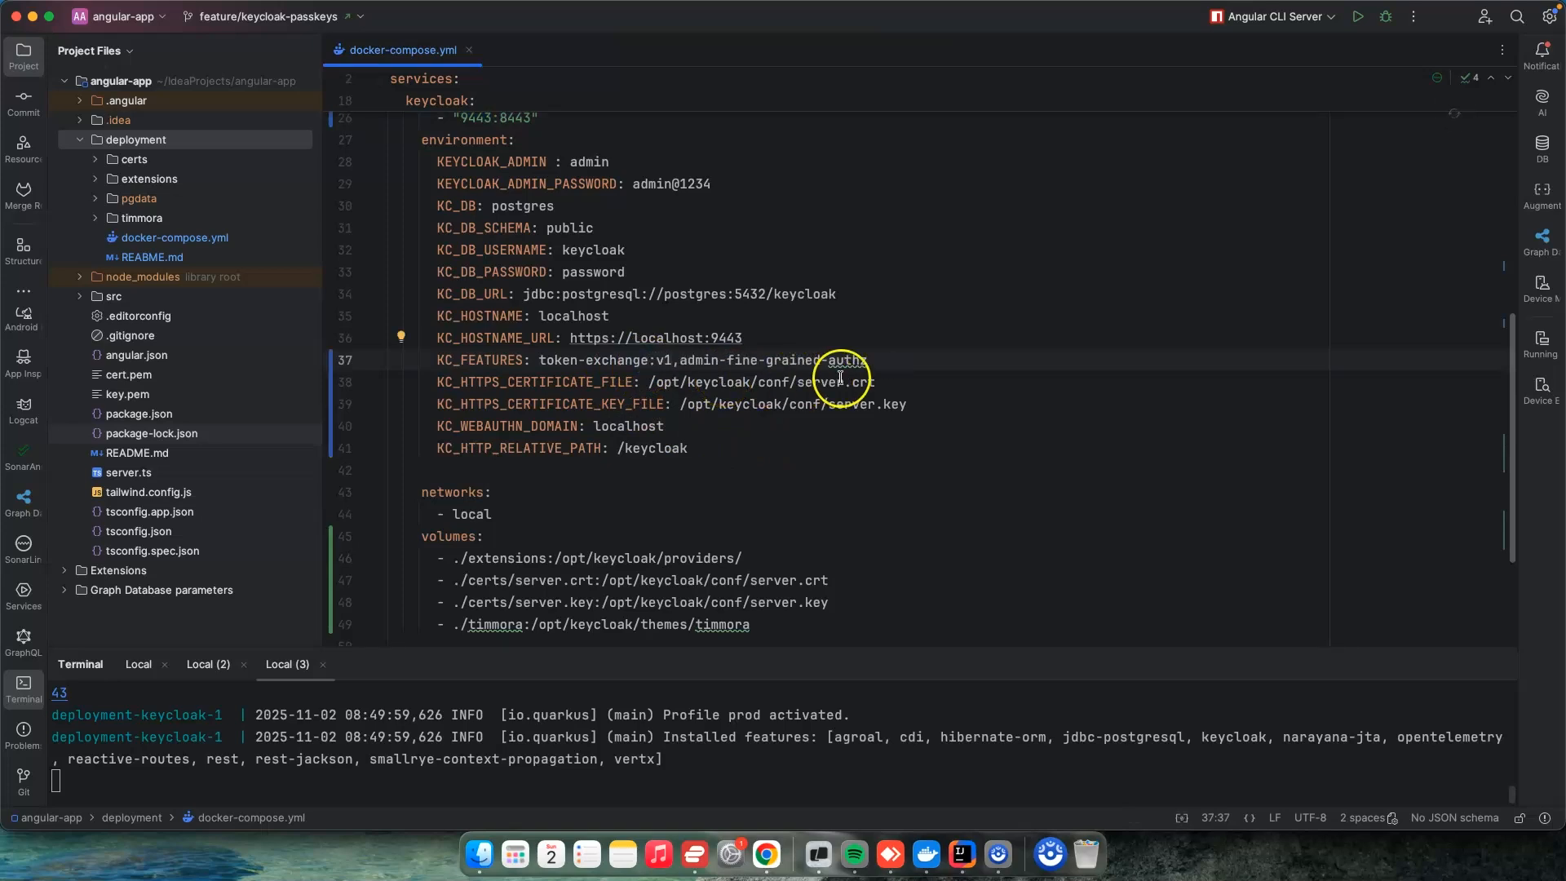
{"action": "type", "text": ":v1"}
Step: Stop the running containers in the terminal, start them again with the previous command and check the Keycloak startup log
{"action": "left_click", "coordinate": [687, 770]}
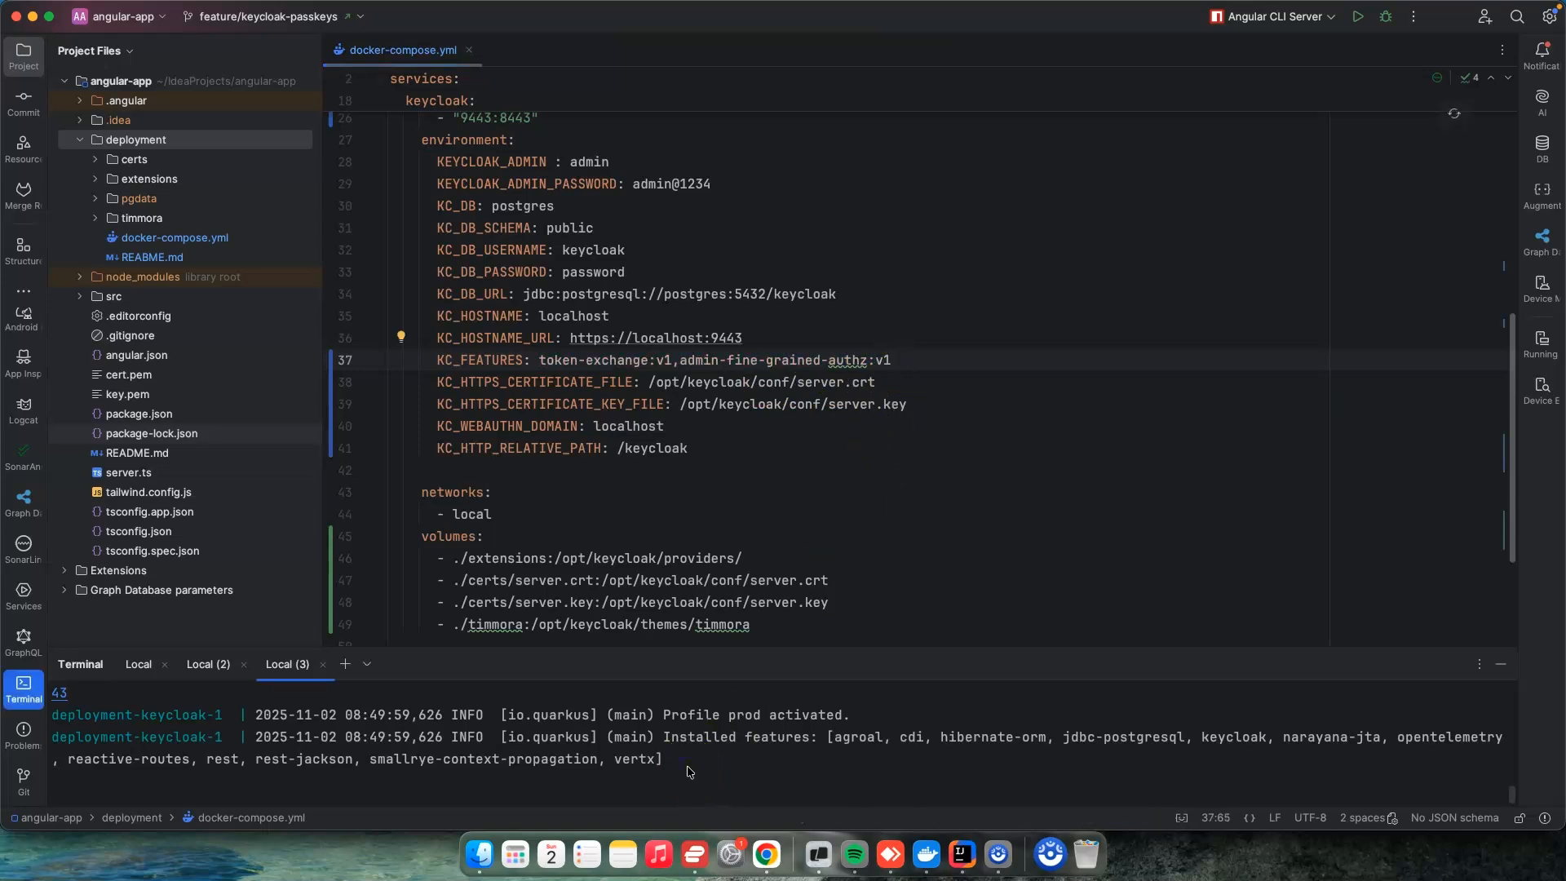
{"action": "key", "text": "ctrl+c"}
{"action": "key", "text": "ctrl+c"}
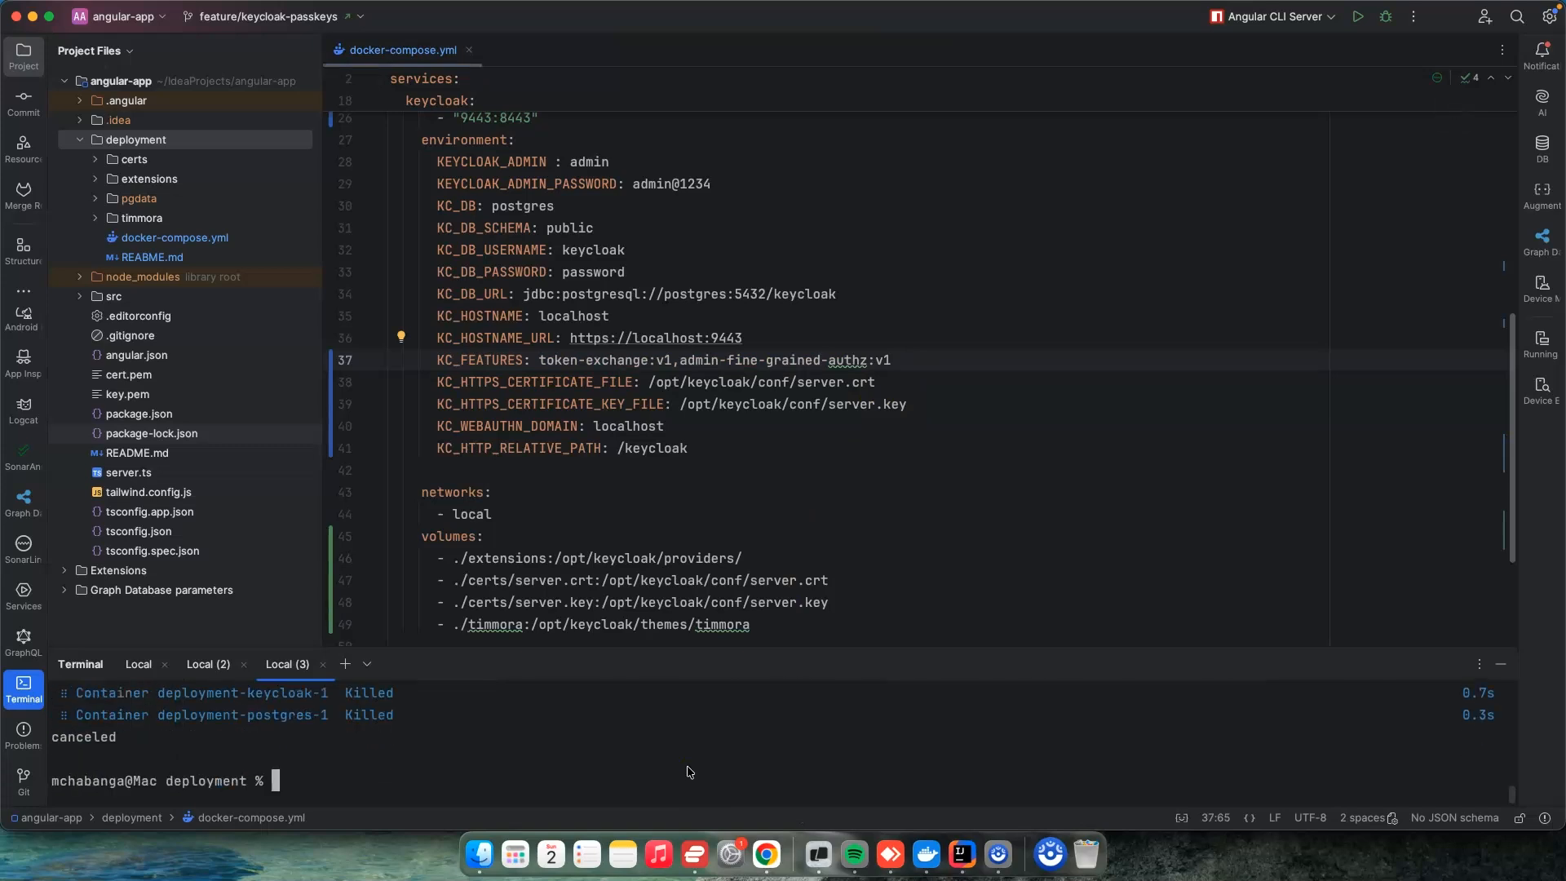
{"action": "key", "text": "Up"}
{"action": "key", "text": "Return"}
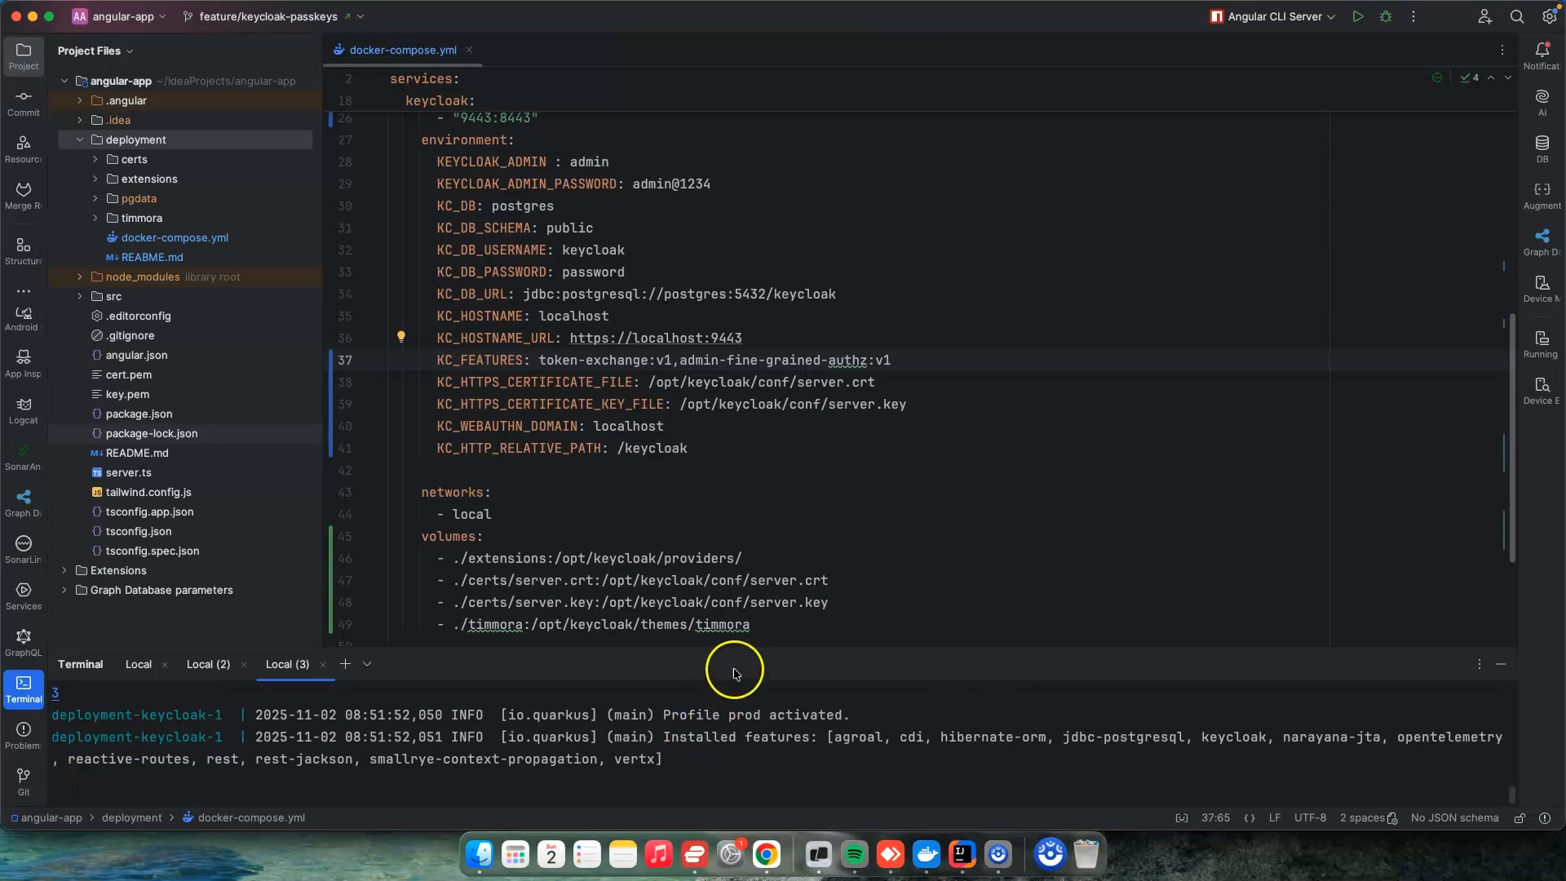
{"action": "left_click_drag", "start_coordinate": [738, 650], "coordinate": [723, 550]}
{"action": "left_click", "coordinate": [804, 647]}
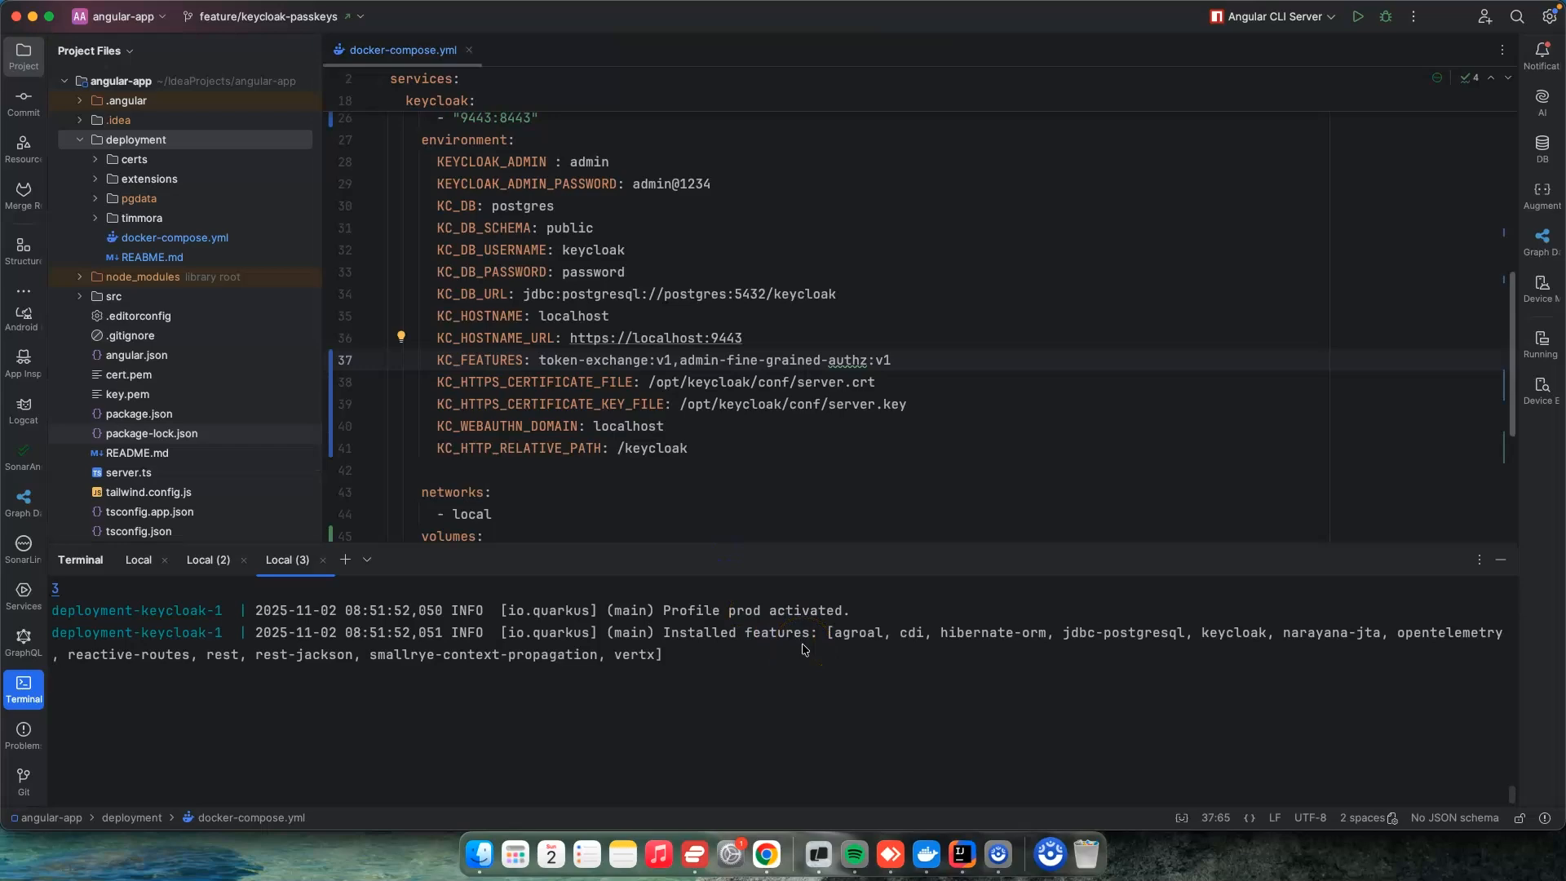
{"action": "scroll", "coordinate": [803, 649], "scroll_direction": "up", "scroll_amount": 3}
{"action": "scroll", "coordinate": [804, 649], "scroll_direction": "down", "scroll_amount": 3}
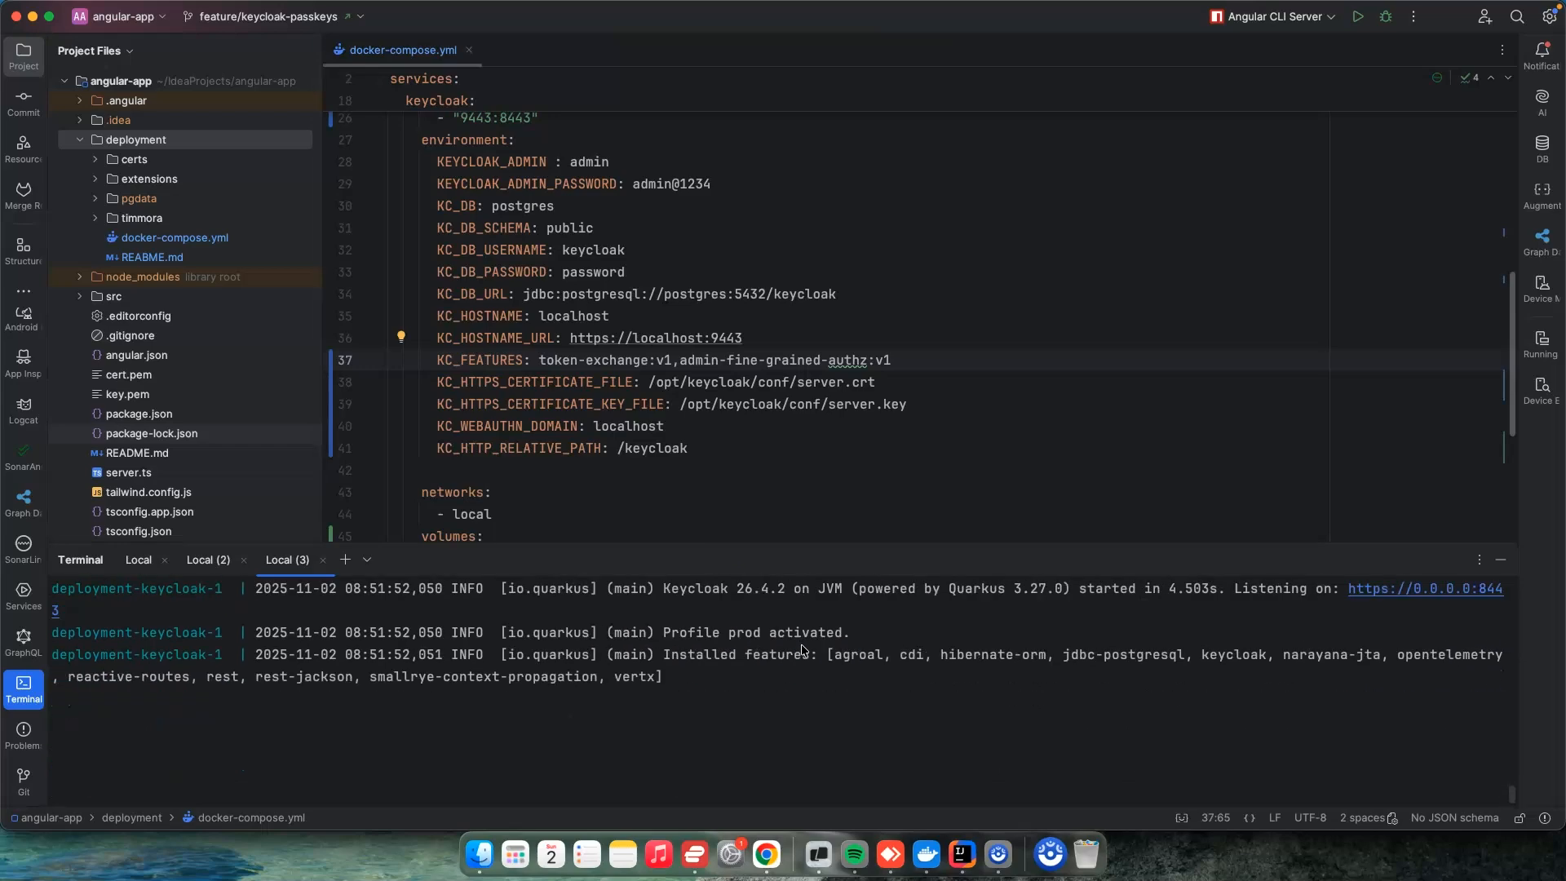
Step: Switch to Chrome, reload the Google provider page and open its fine-grained permissions
{"action": "left_click", "coordinate": [848, 850]}
{"action": "left_click", "coordinate": [767, 854]}
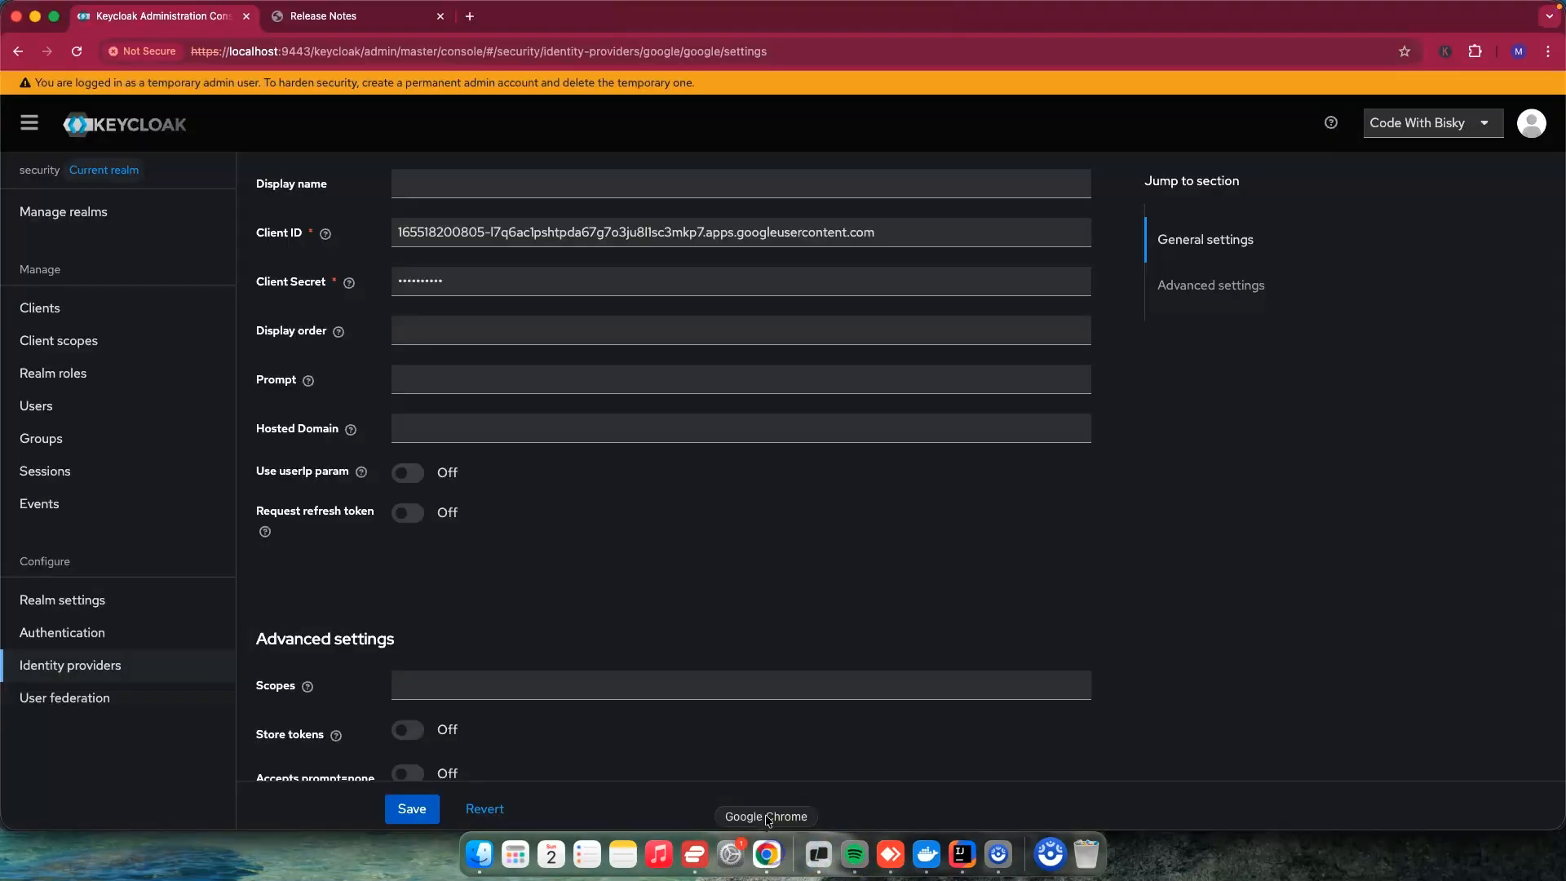
{"action": "left_click", "coordinate": [78, 52]}
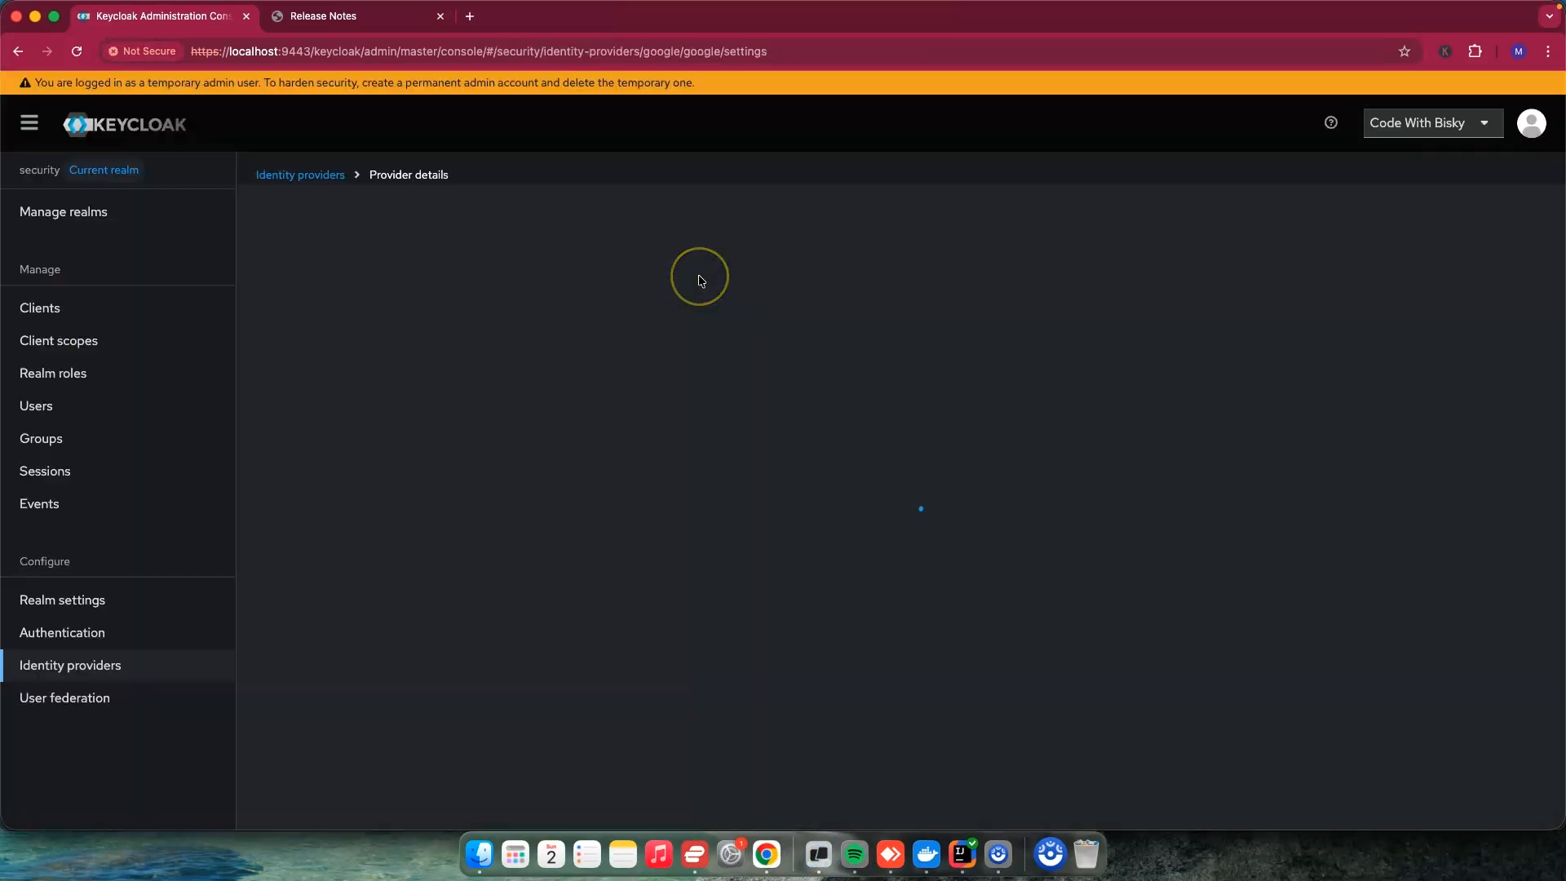
{"action": "left_click", "coordinate": [485, 267]}
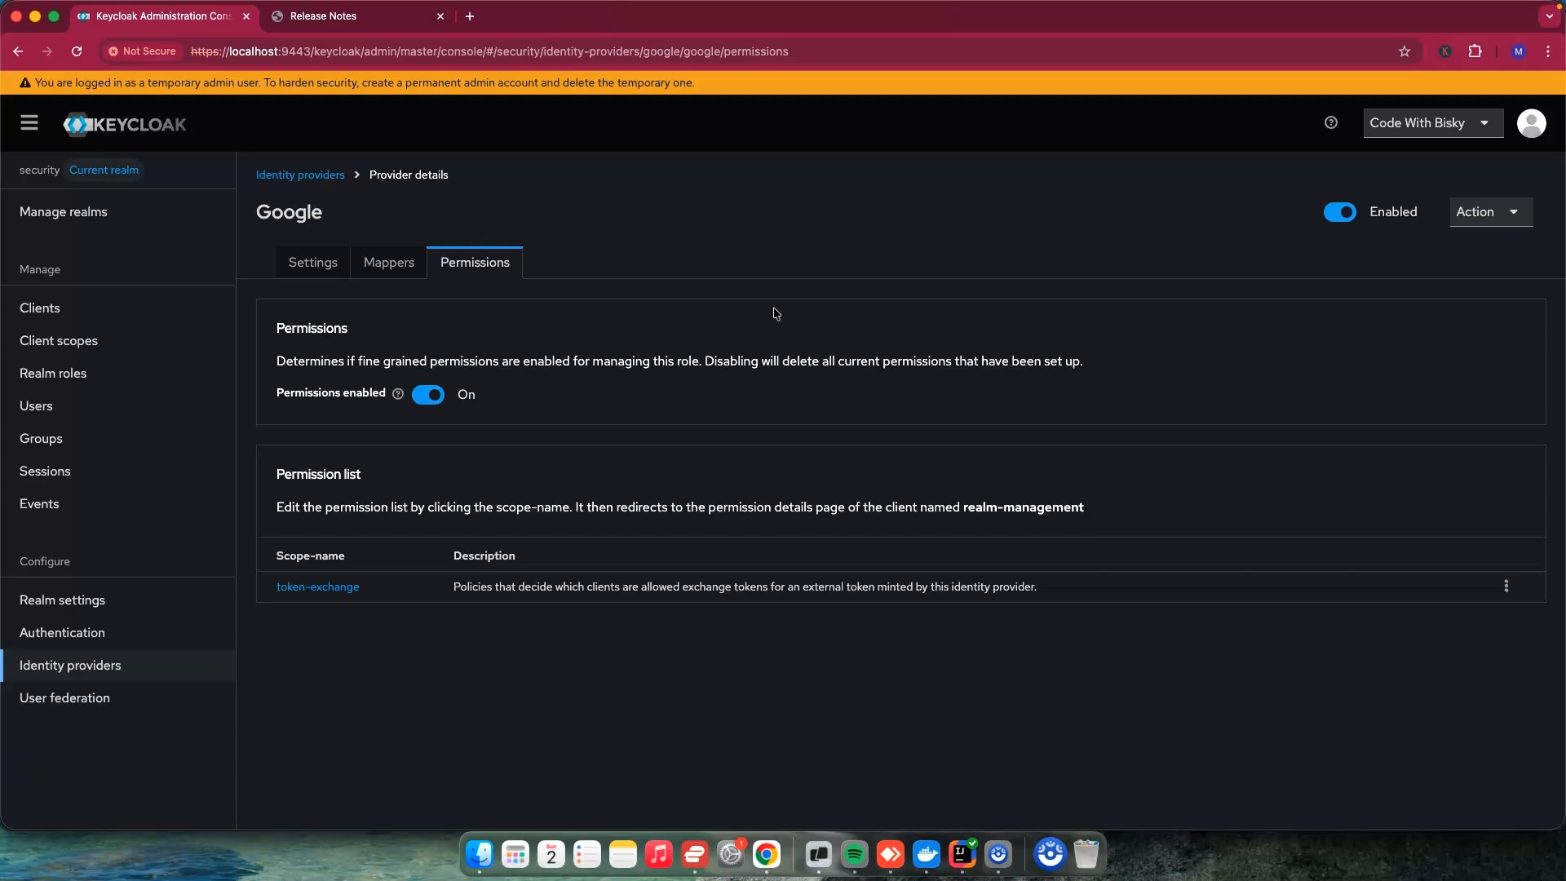
{"action": "left_click", "coordinate": [706, 357]}
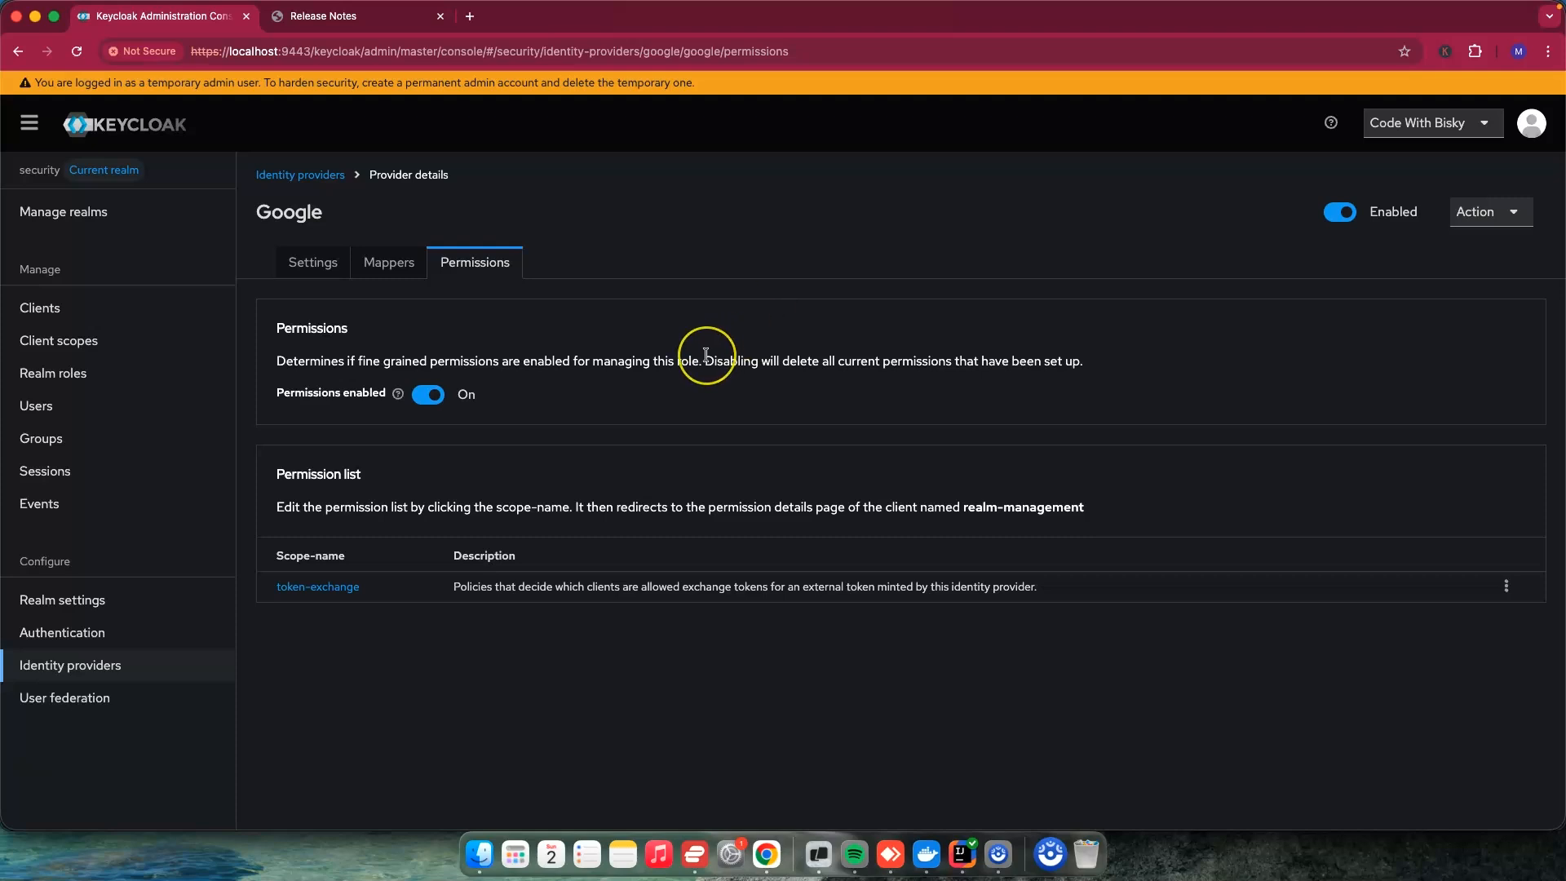